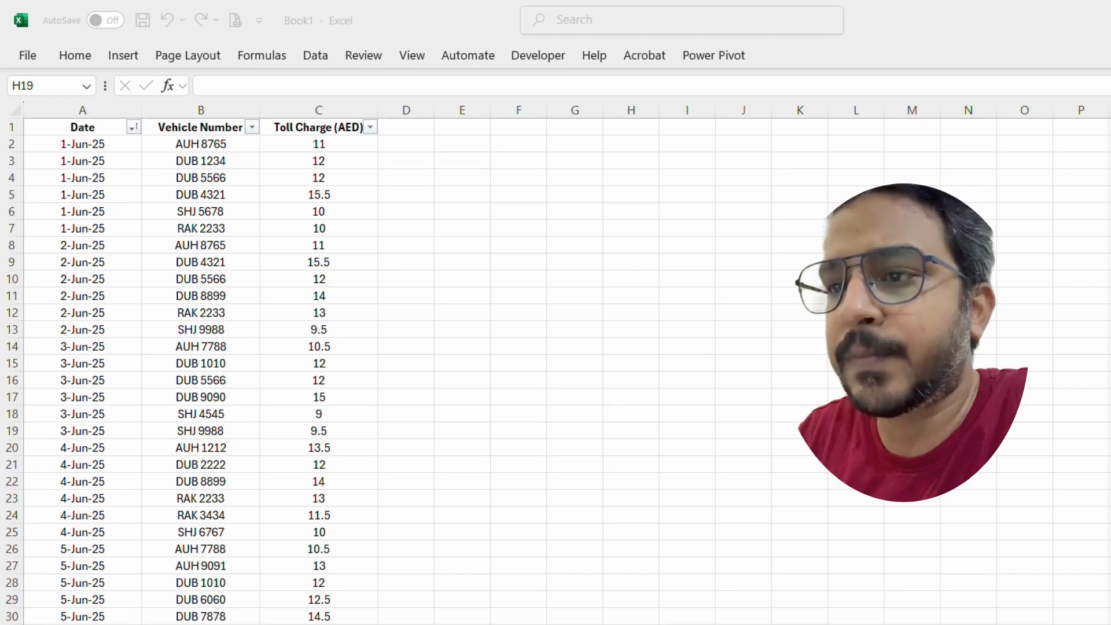
Step: In F7, enter =COUNTIF(A:A,E7) to count the toll entries matching the date in E7
{"action": "key", "text": "alt+Tab"}
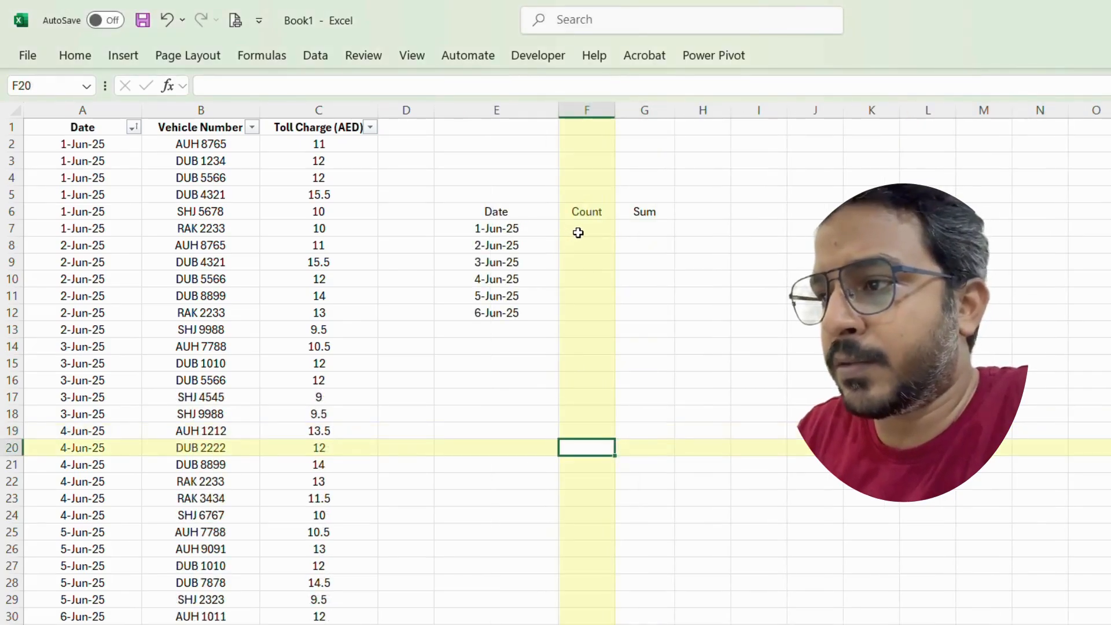
{"action": "left_click", "coordinate": [578, 232]}
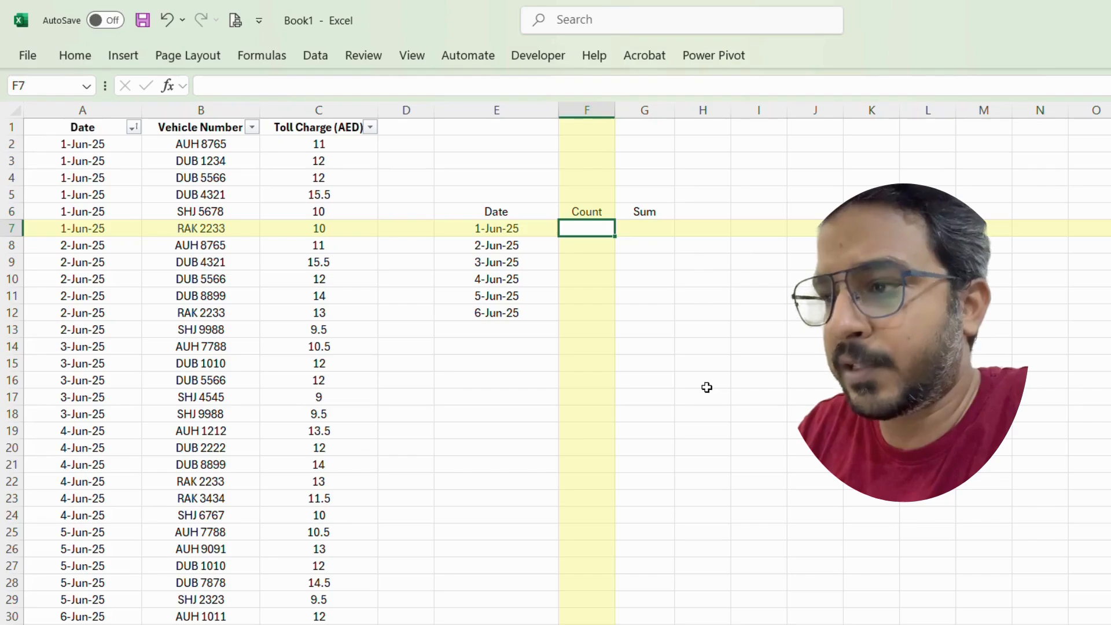
{"action": "type", "text": "=couni"}
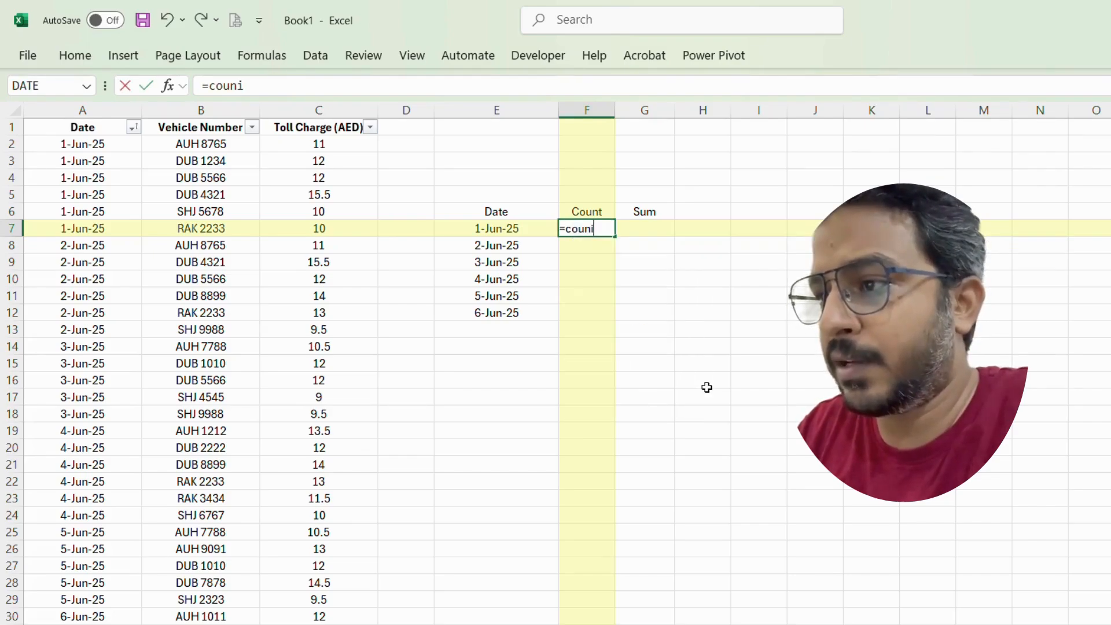
{"action": "key", "text": "BackSpace"}
{"action": "type", "text": "ti"}
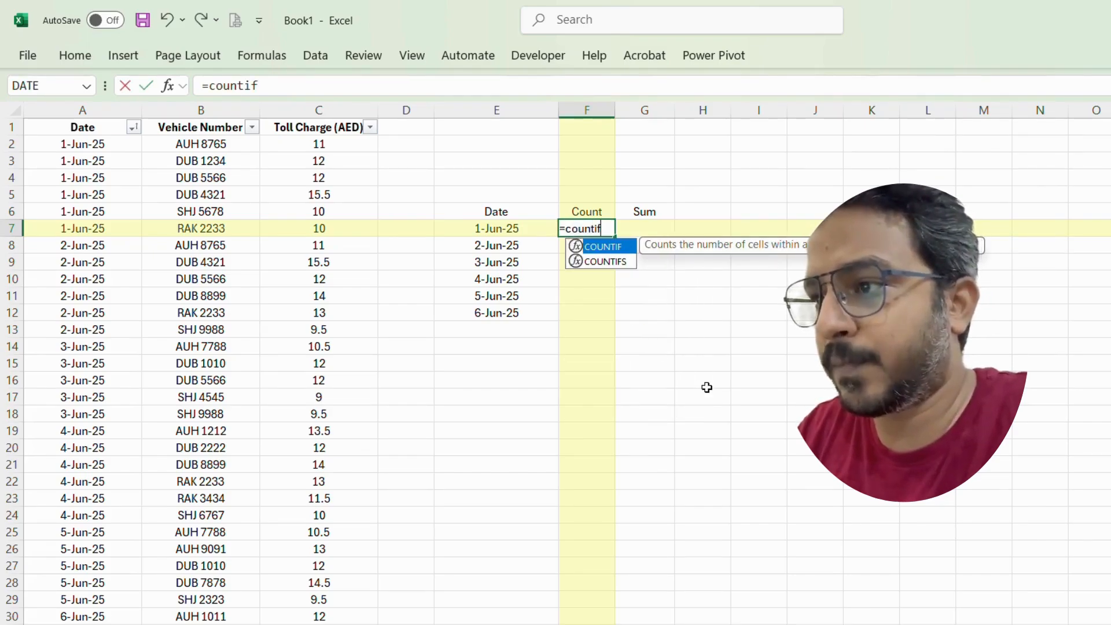
{"action": "type", "text": "f"}
{"action": "key", "text": "Tab"}
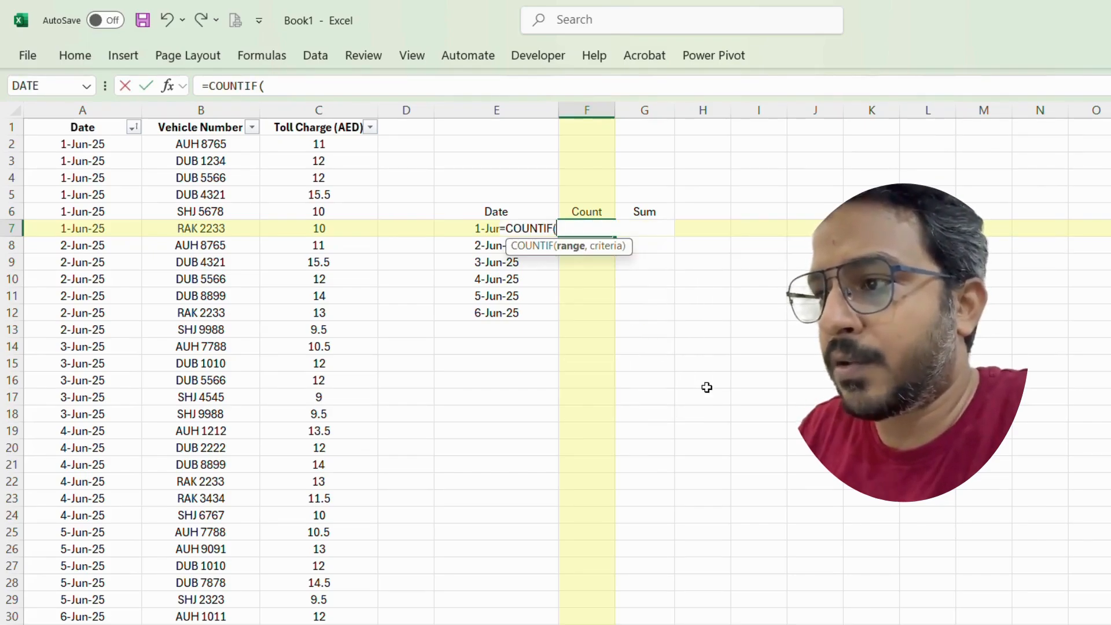
{"action": "left_click", "coordinate": [94, 106]}
{"action": "type", "text": ","}
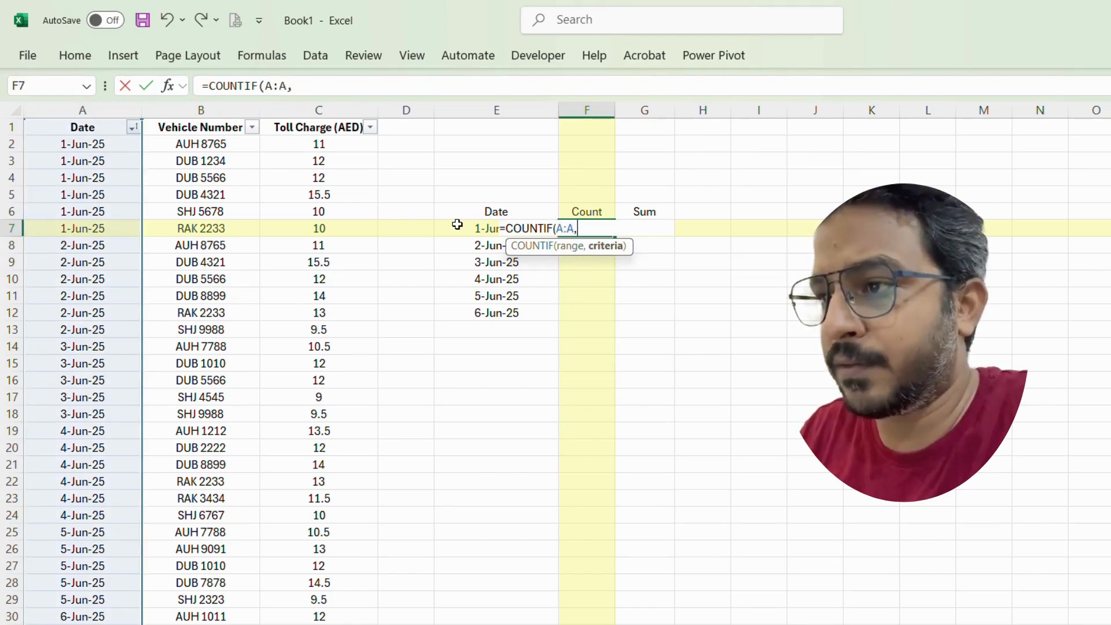
{"action": "left_click", "coordinate": [459, 225]}
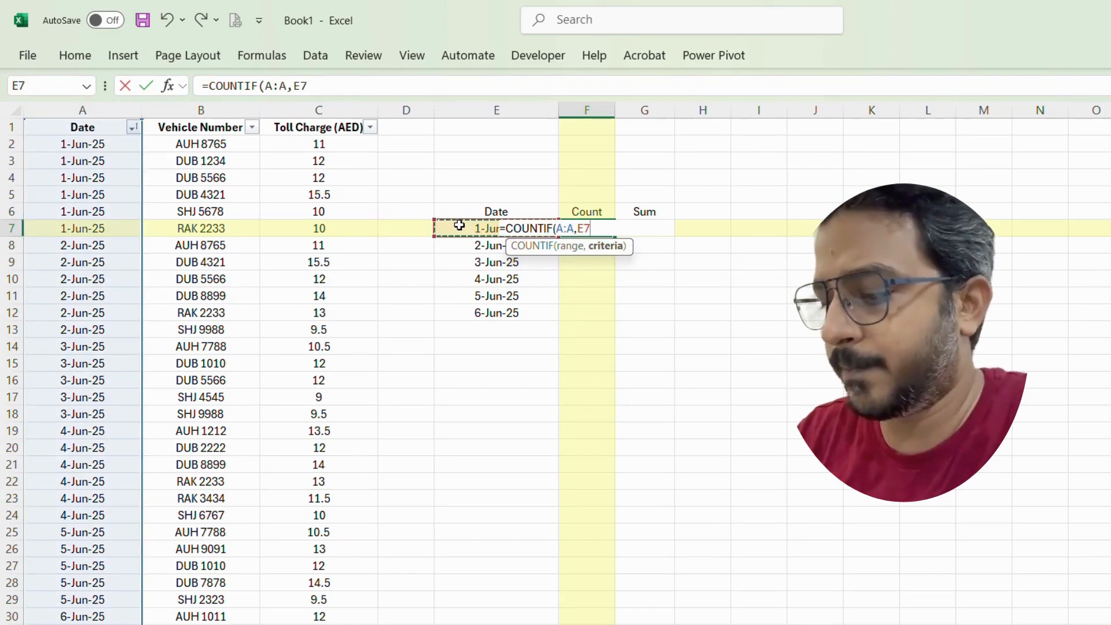
{"action": "type", "text": ")"}
{"action": "key", "text": "Return"}
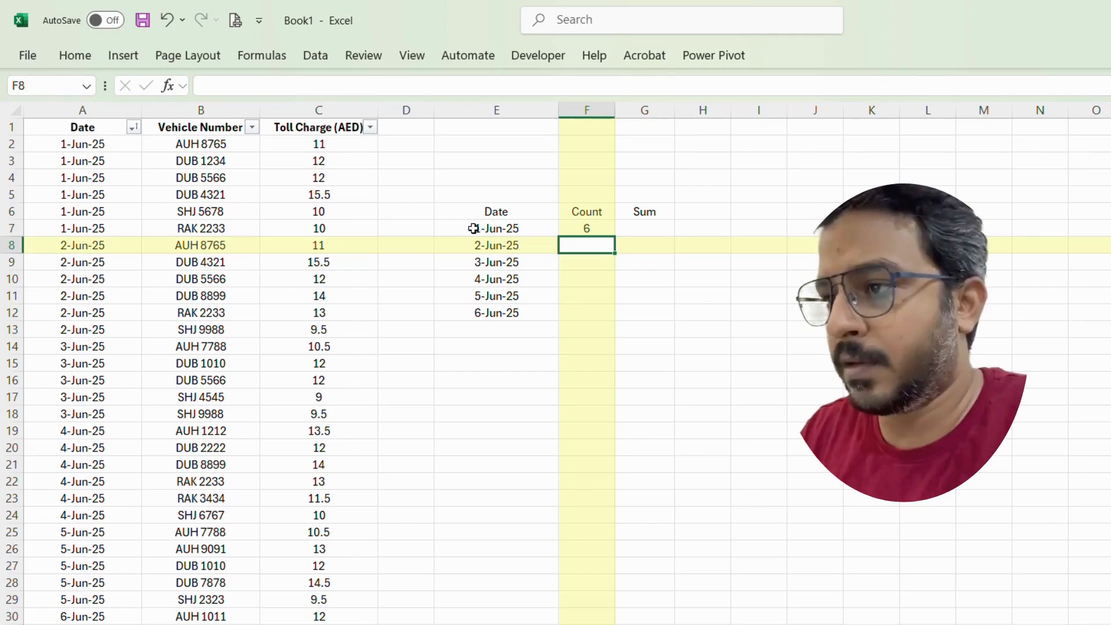
Step: Fill the COUNTIF formula down from F7 through F12 for the remaining dates
{"action": "left_click_drag", "start_coordinate": [587, 228], "coordinate": [589, 315]}
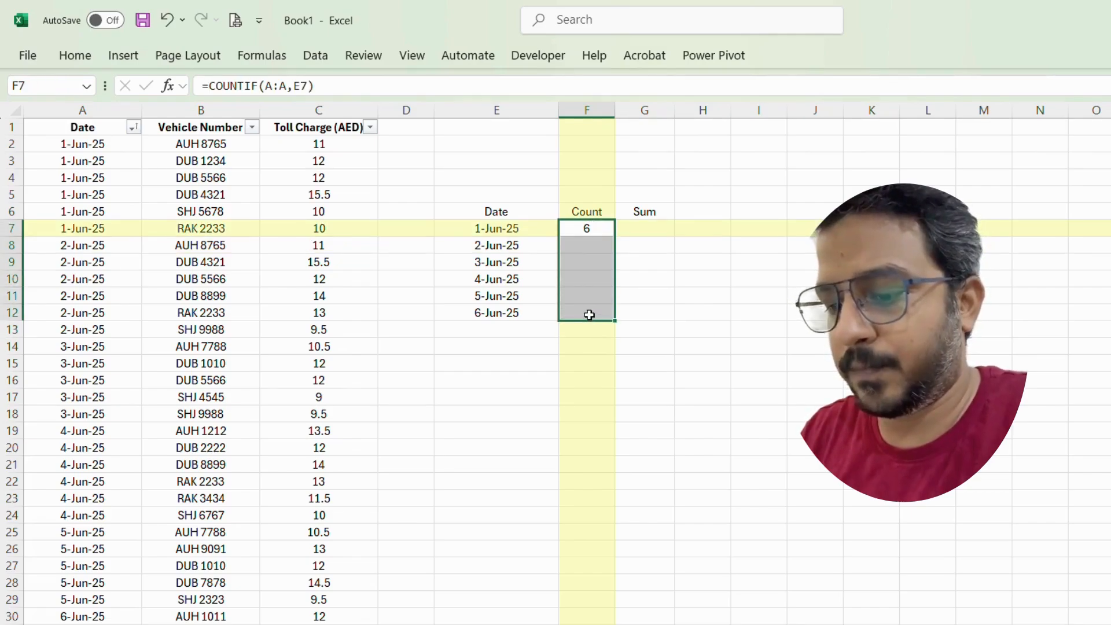
{"action": "key", "text": "ctrl+d"}
{"action": "left_click", "coordinate": [612, 398]}
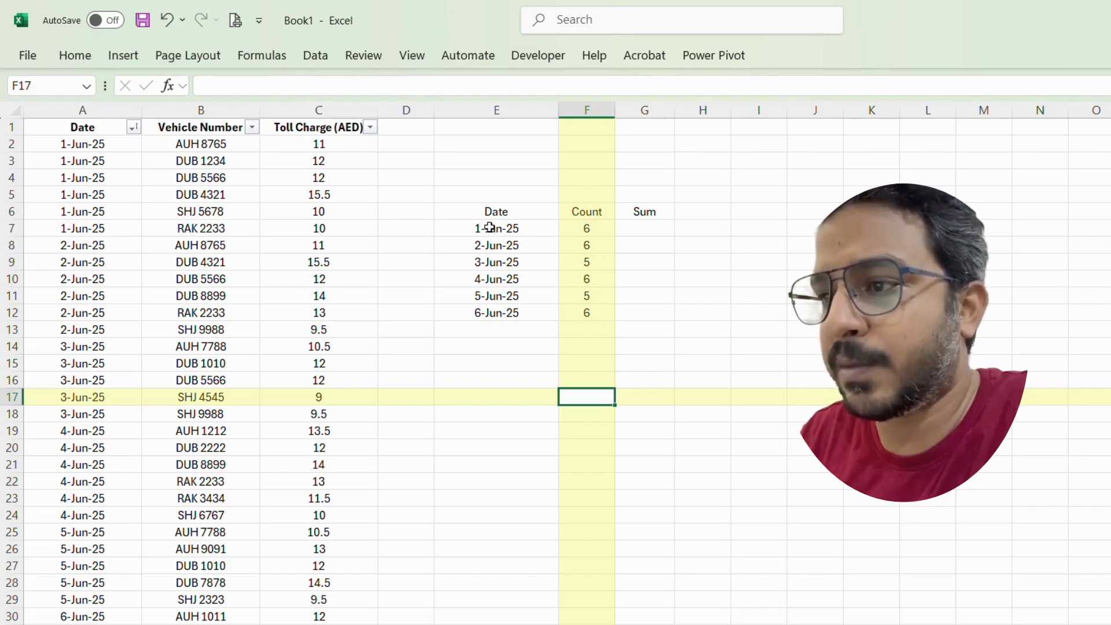
Step: Enter =SUMIF(A:A,E7,C:C) into all of G7:G12 at once to total the toll charges per date
{"action": "left_click", "coordinate": [656, 226]}
{"action": "left_click_drag", "start_coordinate": [637, 229], "coordinate": [641, 311]}
{"action": "type", "text": "="}
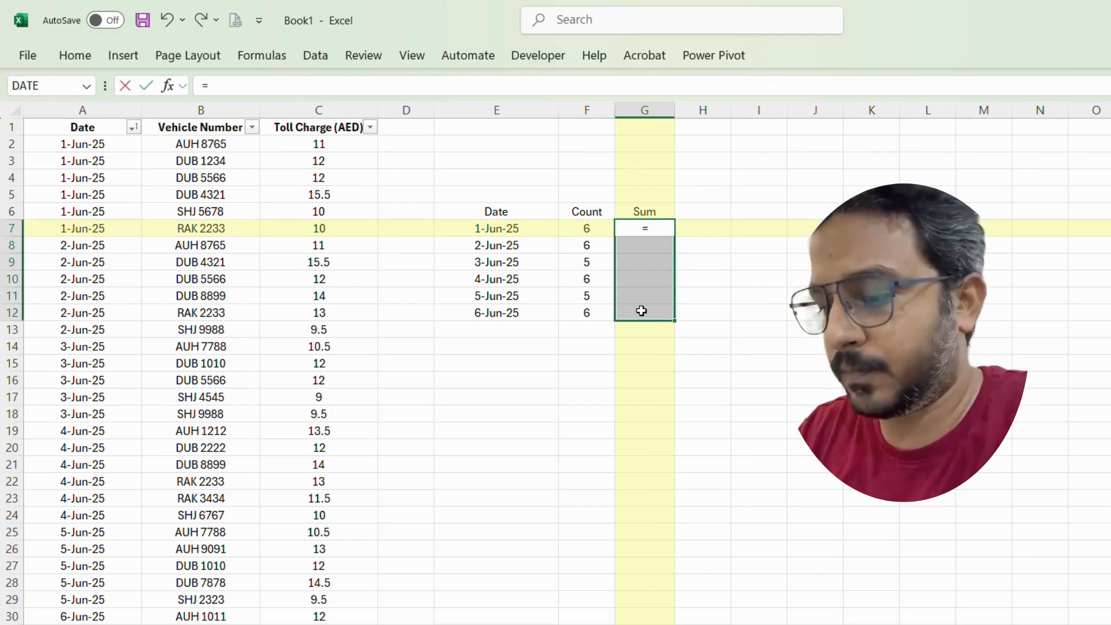
{"action": "type", "text": "sumif"}
{"action": "key", "text": "Tab"}
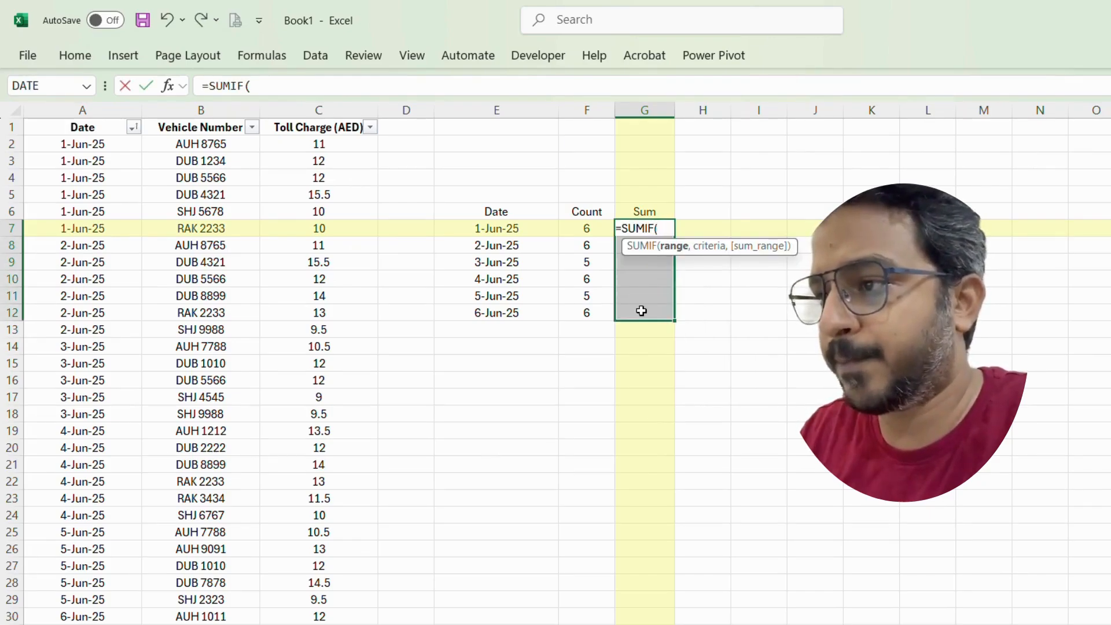
{"action": "left_click", "coordinate": [100, 110]}
{"action": "type", "text": ","}
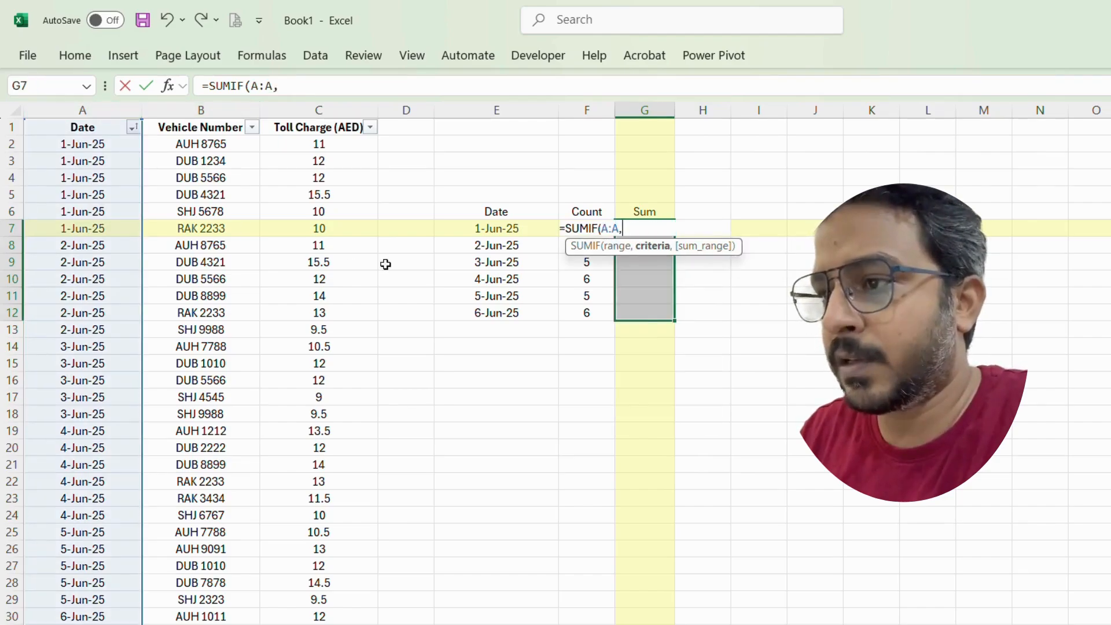
{"action": "left_click", "coordinate": [498, 233]}
{"action": "type", "text": ","}
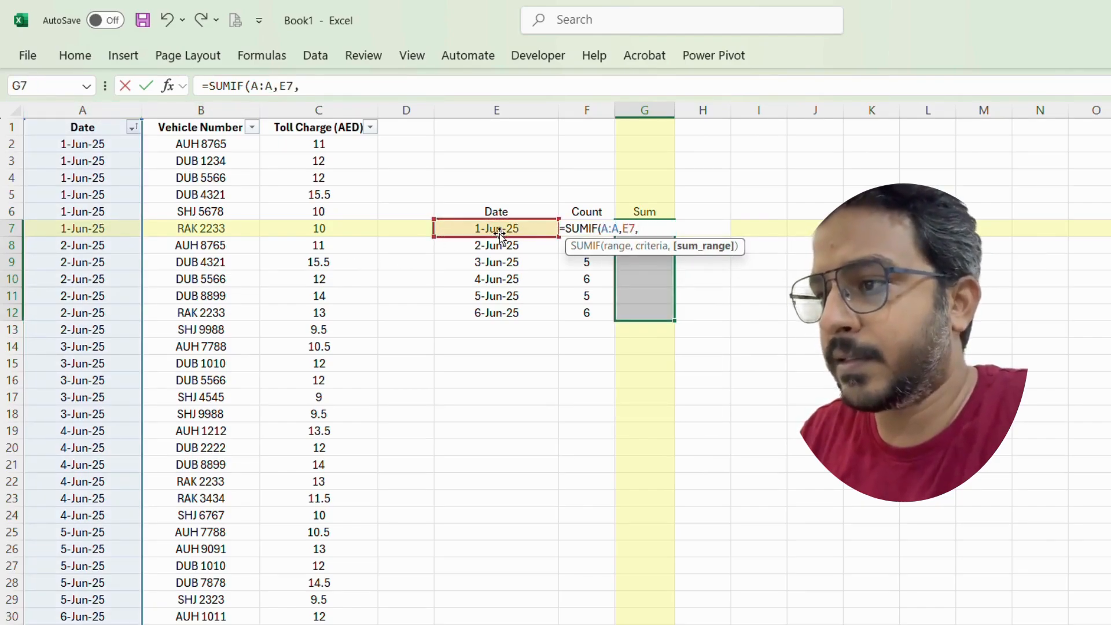
{"action": "left_click", "coordinate": [313, 107]}
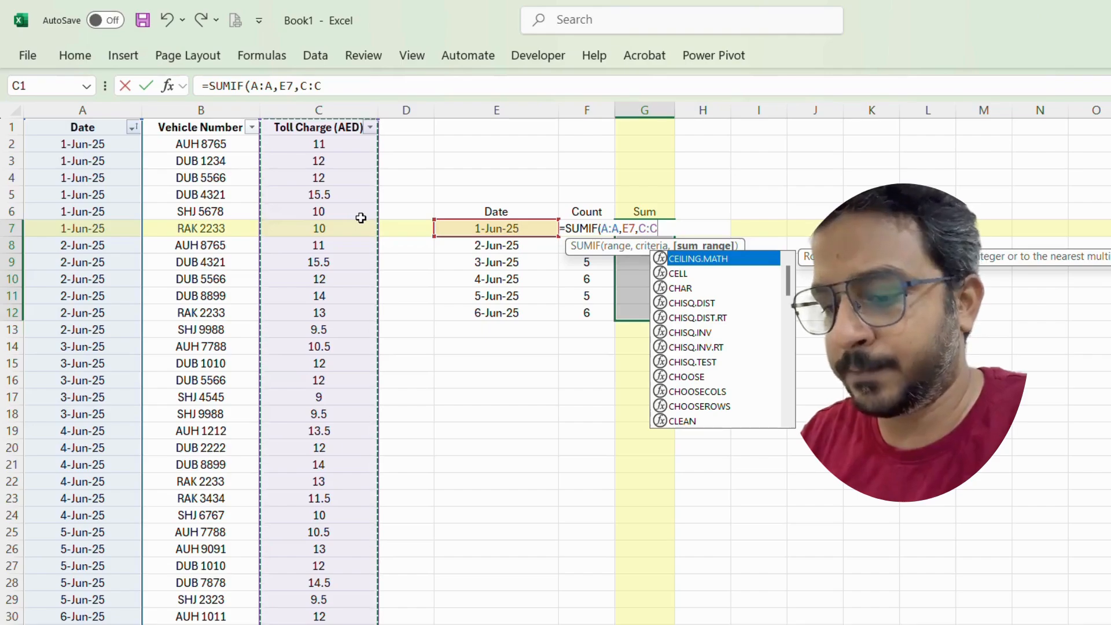
{"action": "type", "text": ")"}
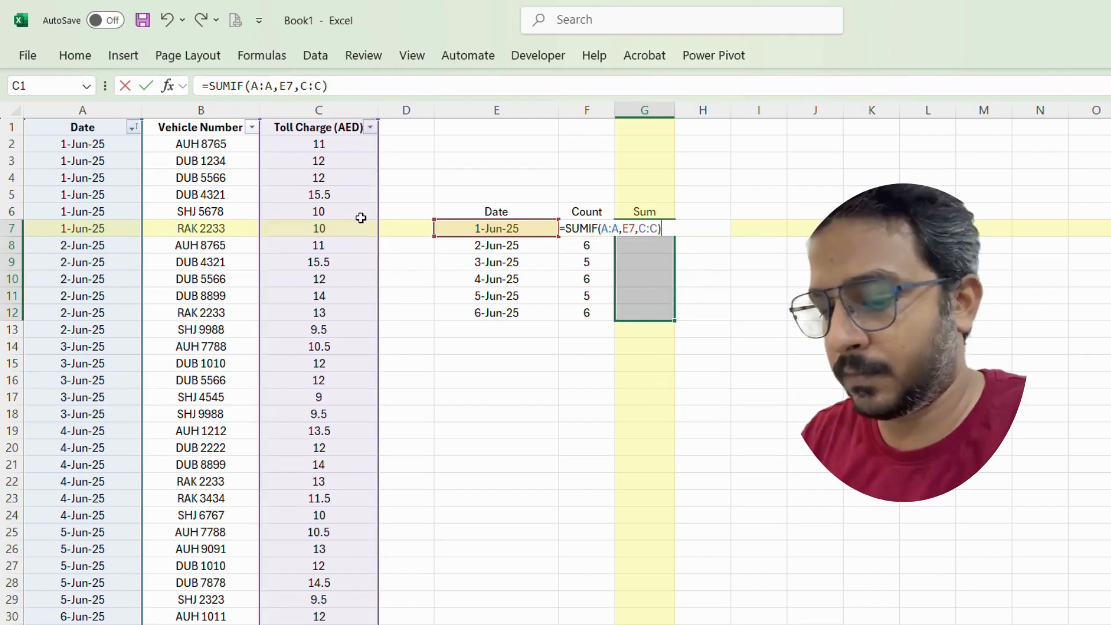
{"action": "key", "text": "ctrl+Return"}
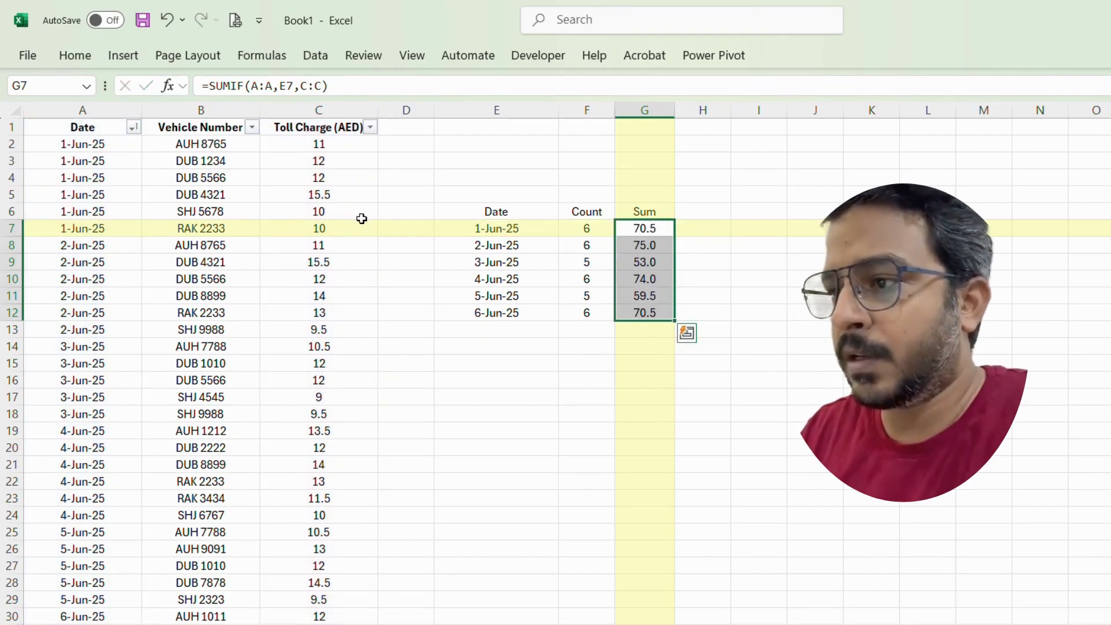
{"action": "left_click", "coordinate": [658, 361]}
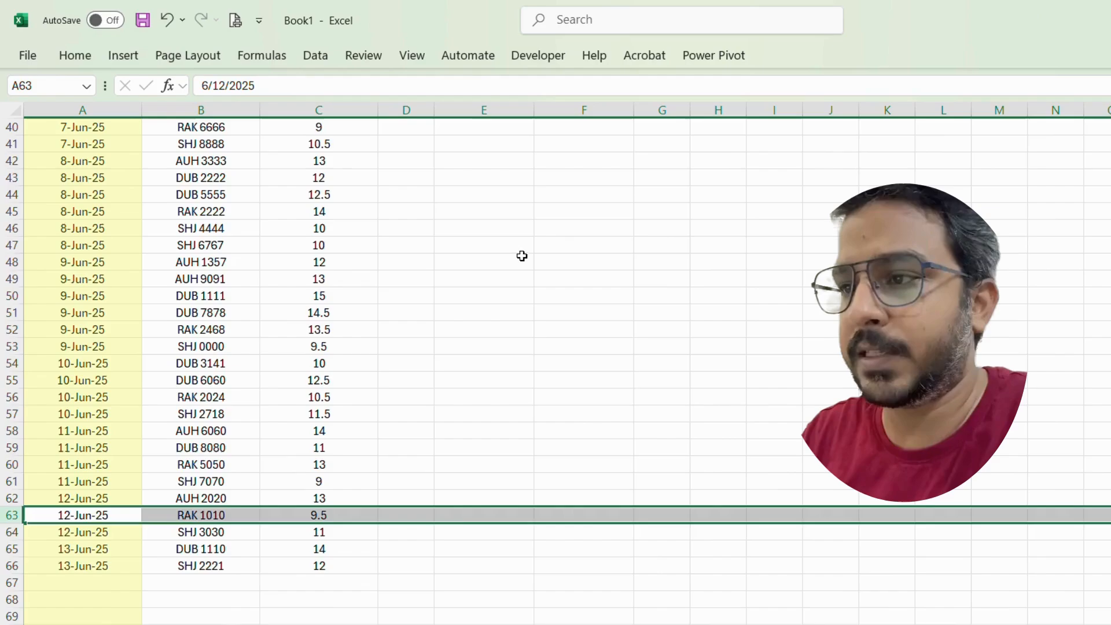
Step: In G7 of the From Date / To Date table, start a COUNTIFS with column A and the criterion ">="&E7
{"action": "scroll", "coordinate": [521, 257], "scroll_direction": "up", "scroll_amount": 7}
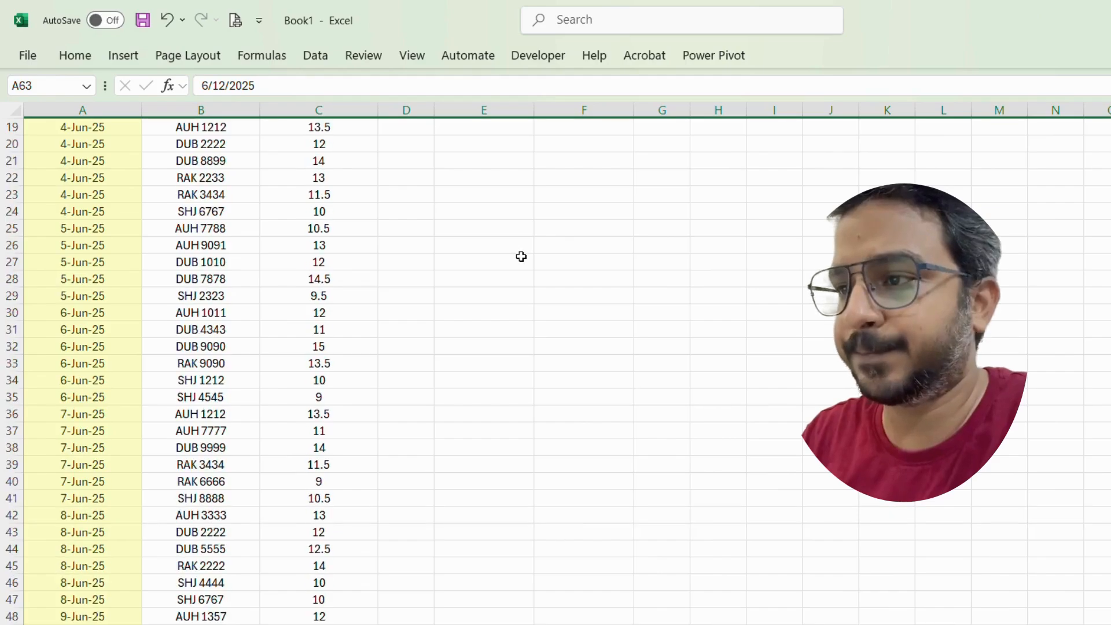
{"action": "scroll", "coordinate": [521, 256], "scroll_direction": "up", "scroll_amount": 6}
{"action": "left_click", "coordinate": [662, 230]}
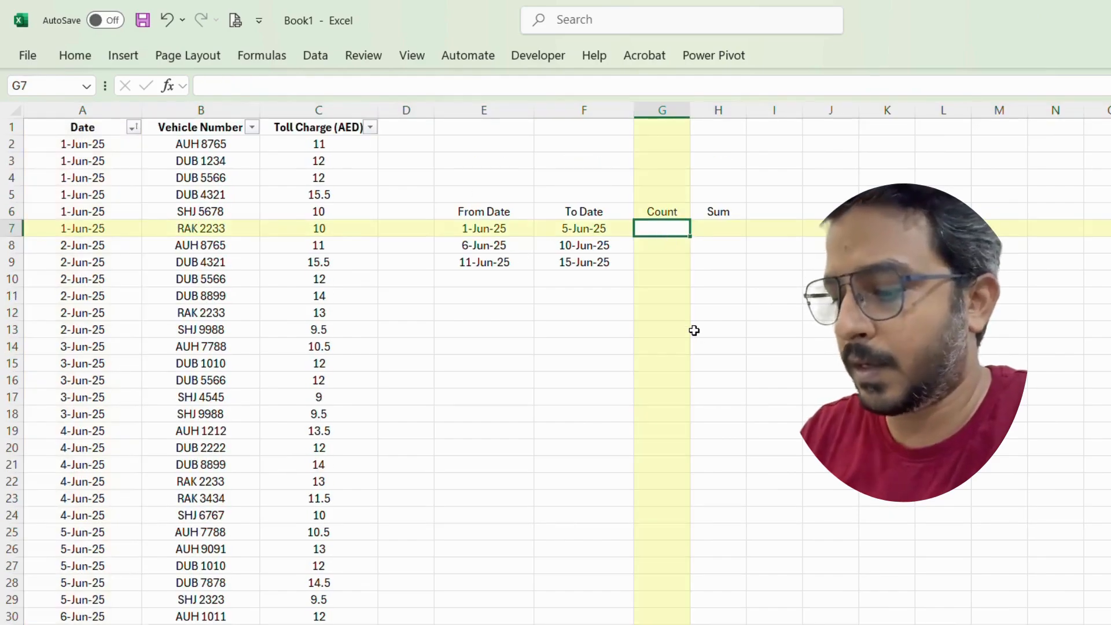
{"action": "type", "text": "=coun"}
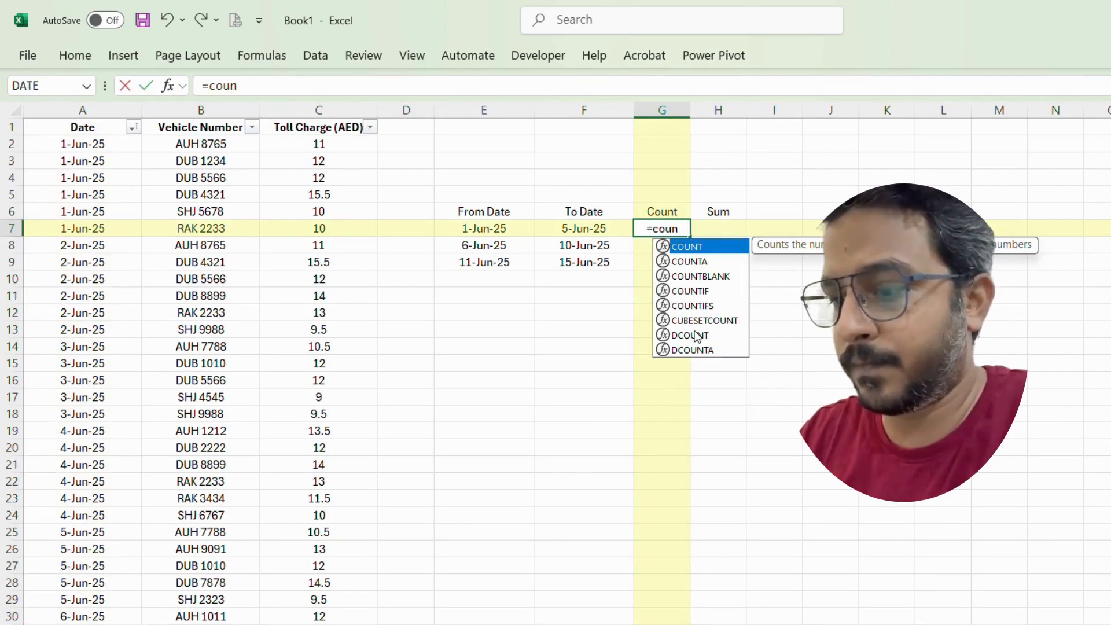
{"action": "type", "text": "tifs"}
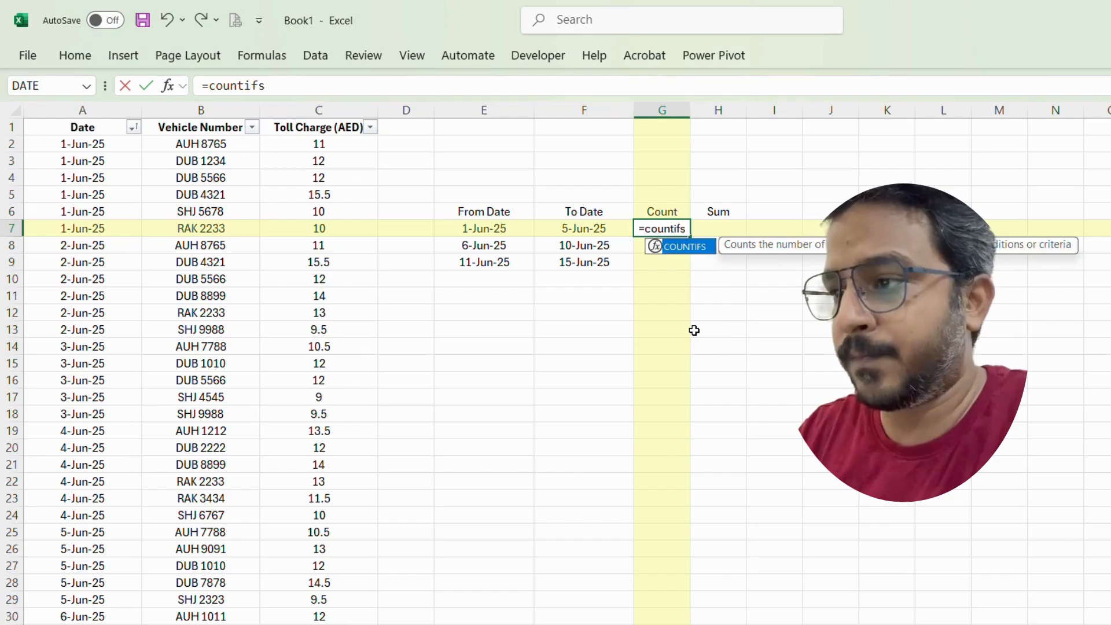
{"action": "key", "text": "Tab"}
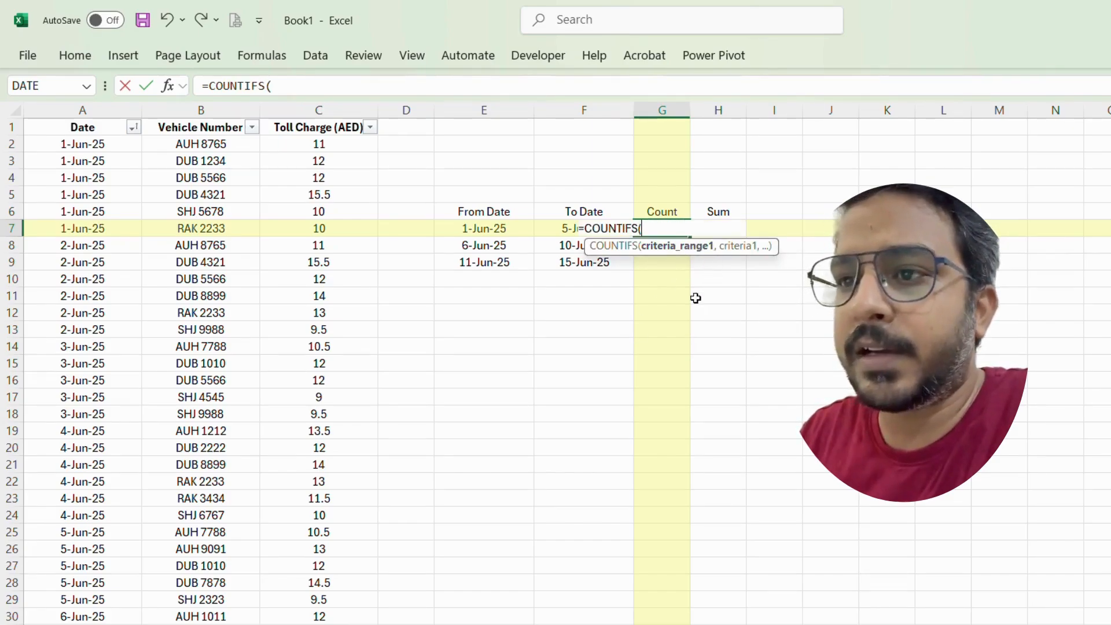
{"action": "left_click", "coordinate": [92, 110]}
{"action": "type", "text": ","}
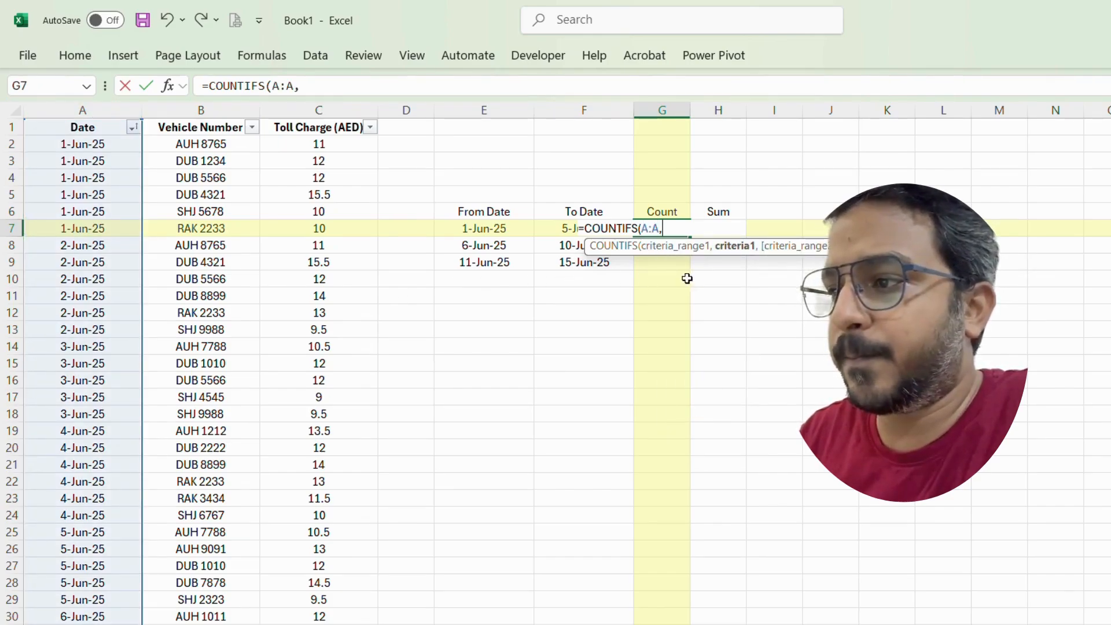
{"action": "left_click", "coordinate": [485, 230]}
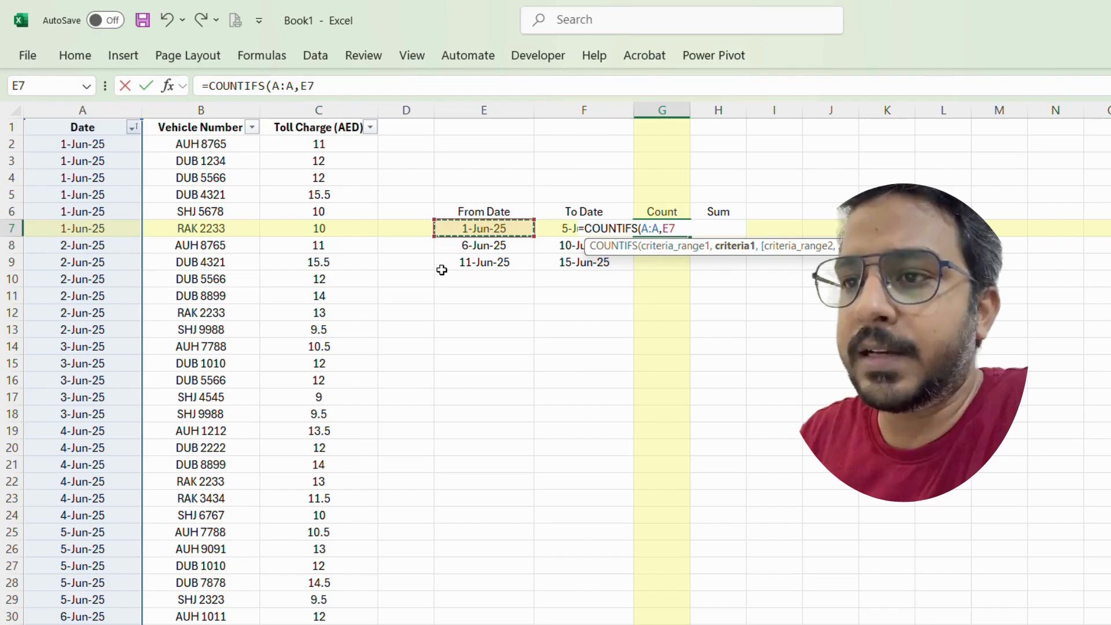
{"action": "left_click", "coordinate": [302, 88]}
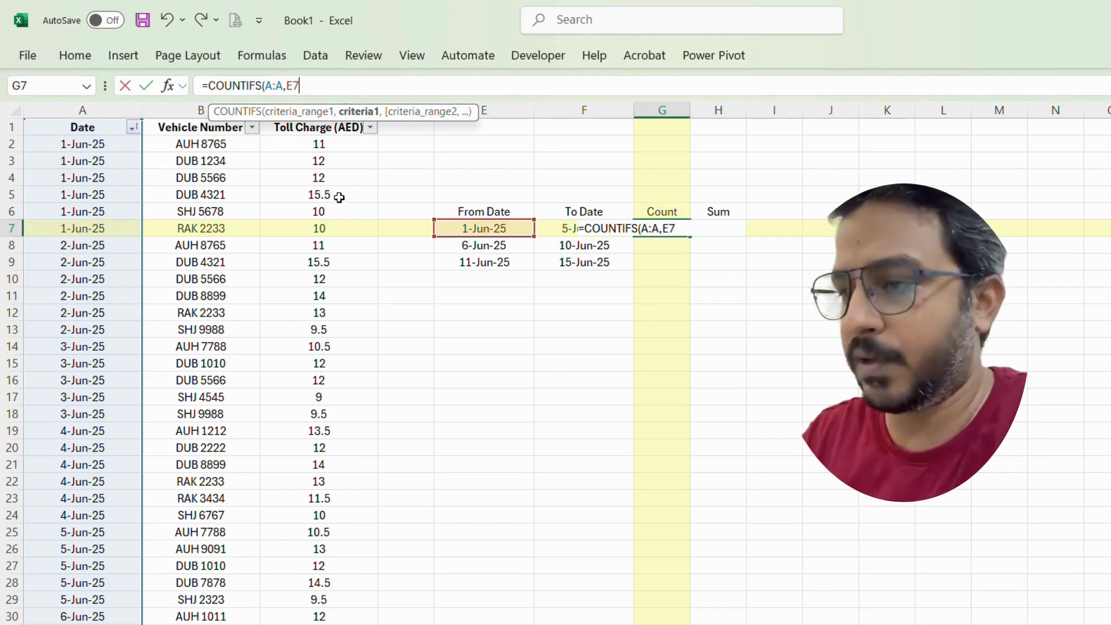
{"action": "key", "text": "BackSpace"}
{"action": "key", "text": "BackSpace"}
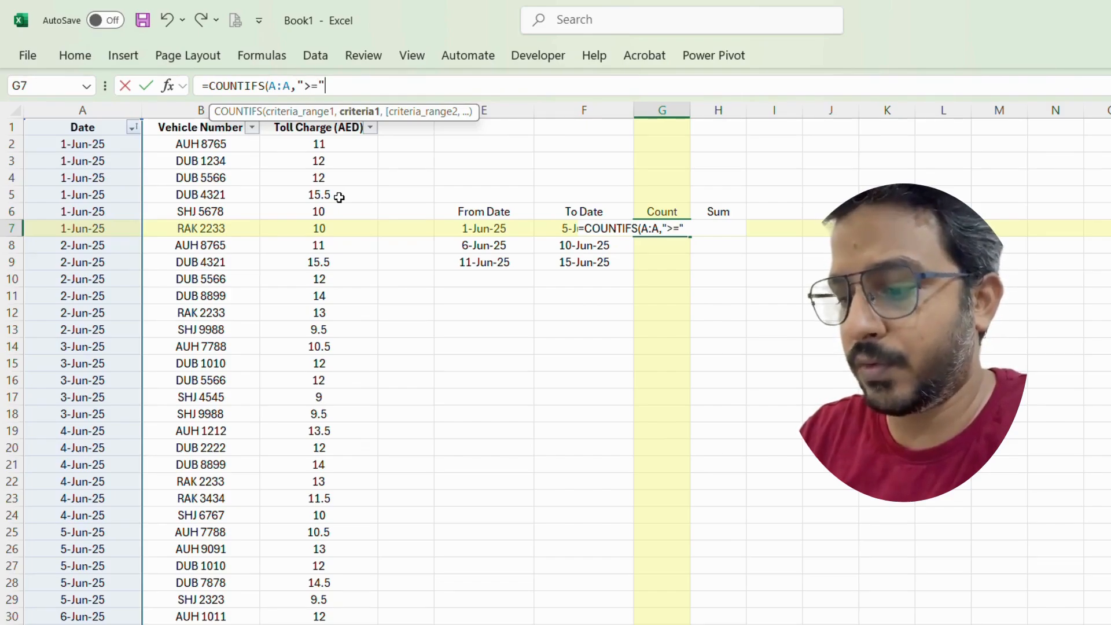
{"action": "left_click", "coordinate": [517, 228]}
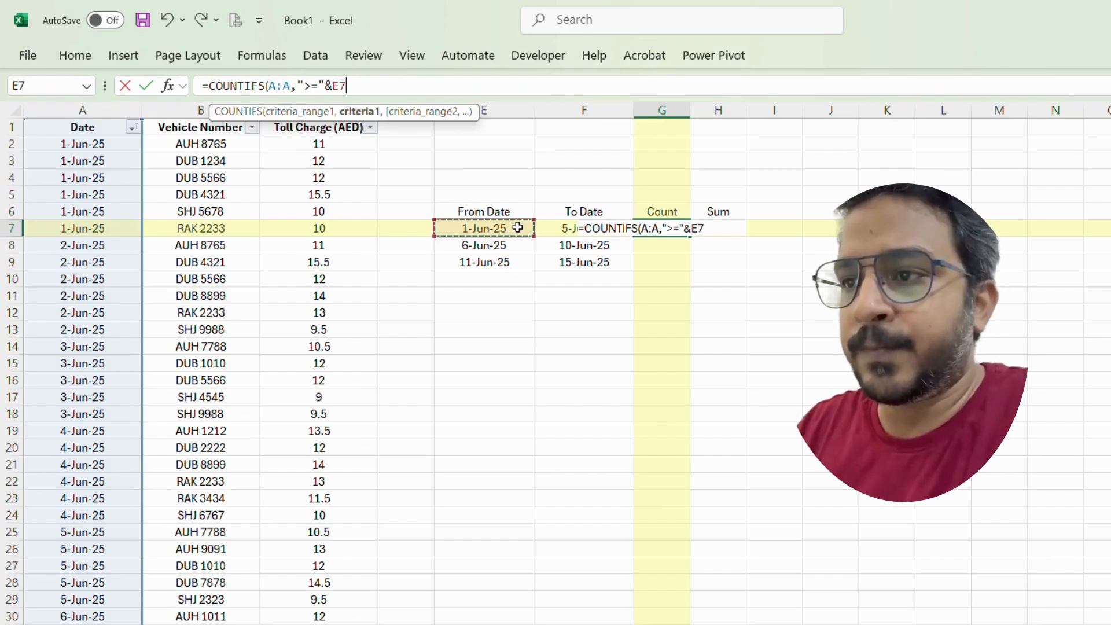
{"action": "type", "text": ","}
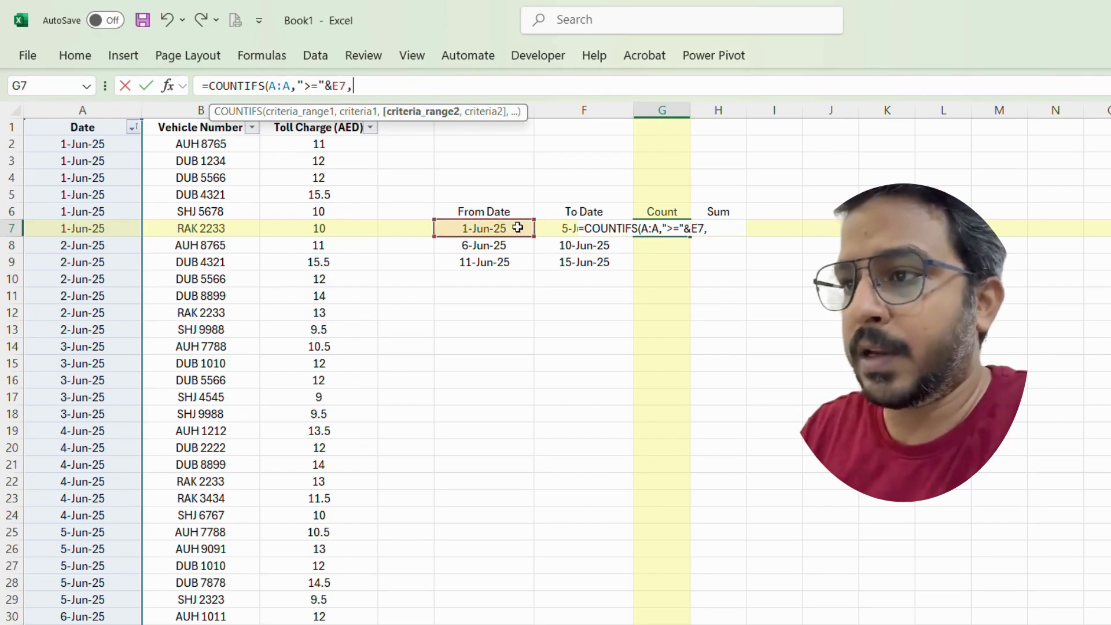
Step: Add column A with "<="&F7 as the second condition and confirm =COUNTIFS(A:A,">="&E7,A:A,"<="&F7)
{"action": "left_click", "coordinate": [95, 108]}
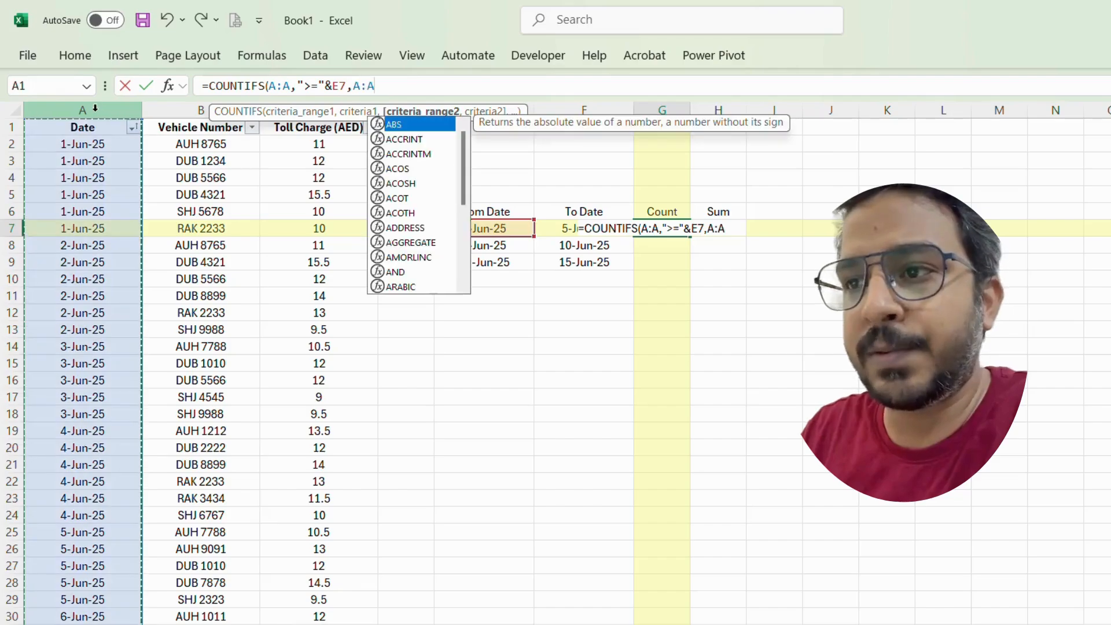
{"action": "type", "text": ","}
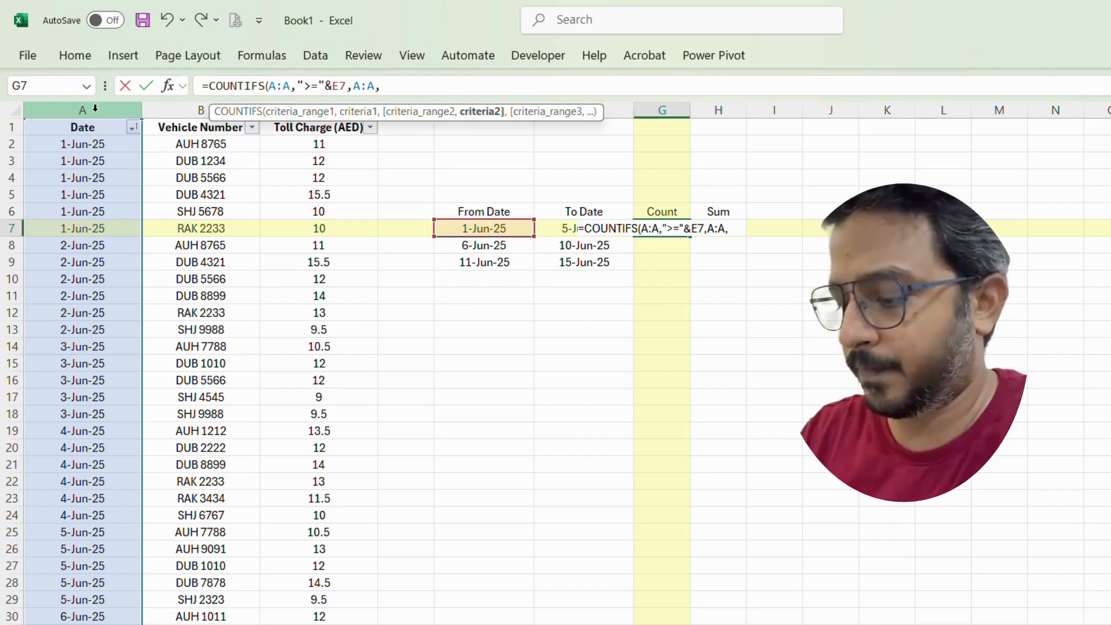
{"action": "type", "text": "\"<=\"&"}
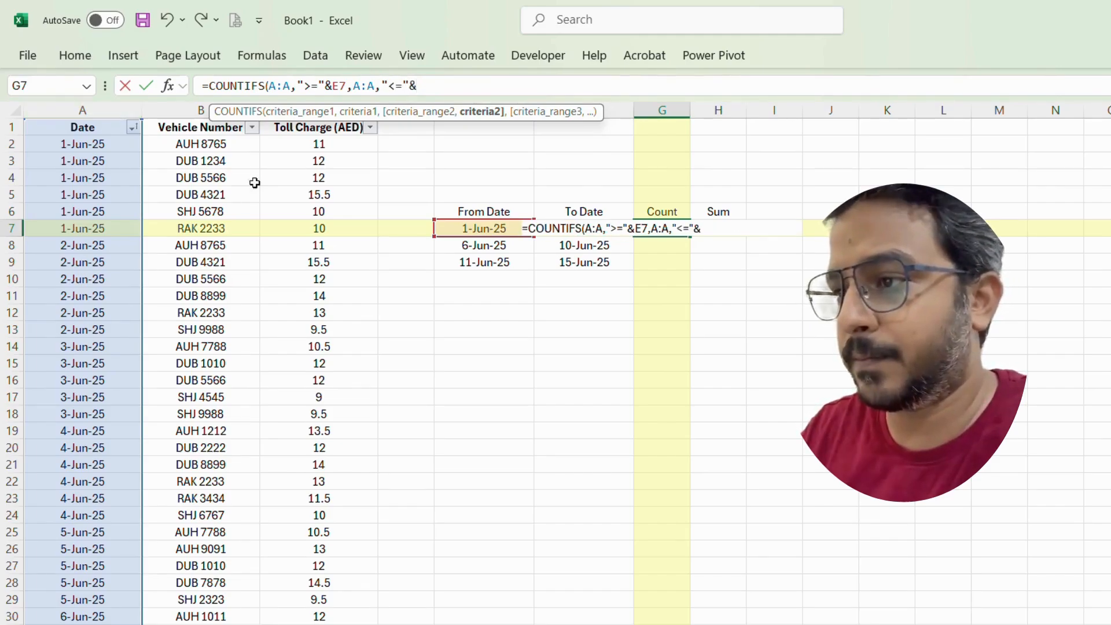
{"action": "type", "text": "F7"}
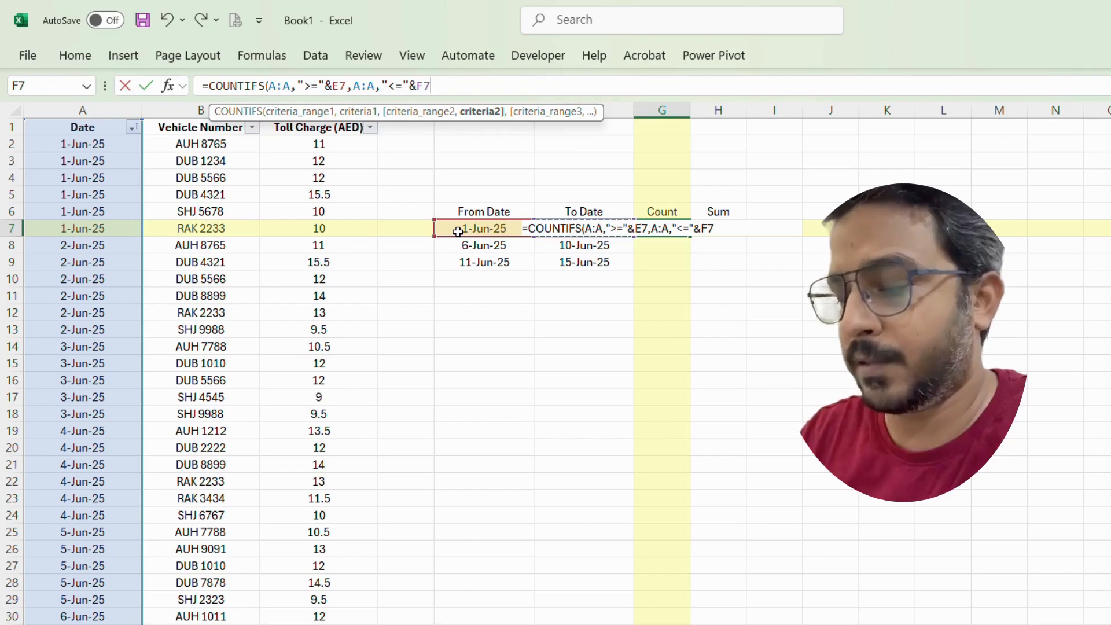
{"action": "type", "text": ")"}
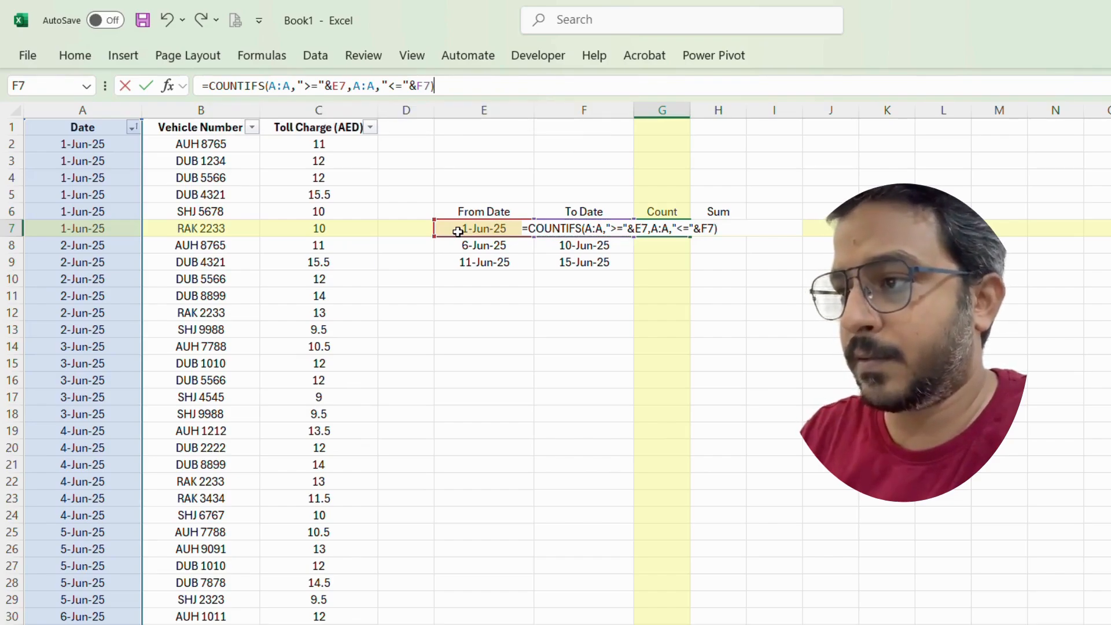
{"action": "key", "text": "Return"}
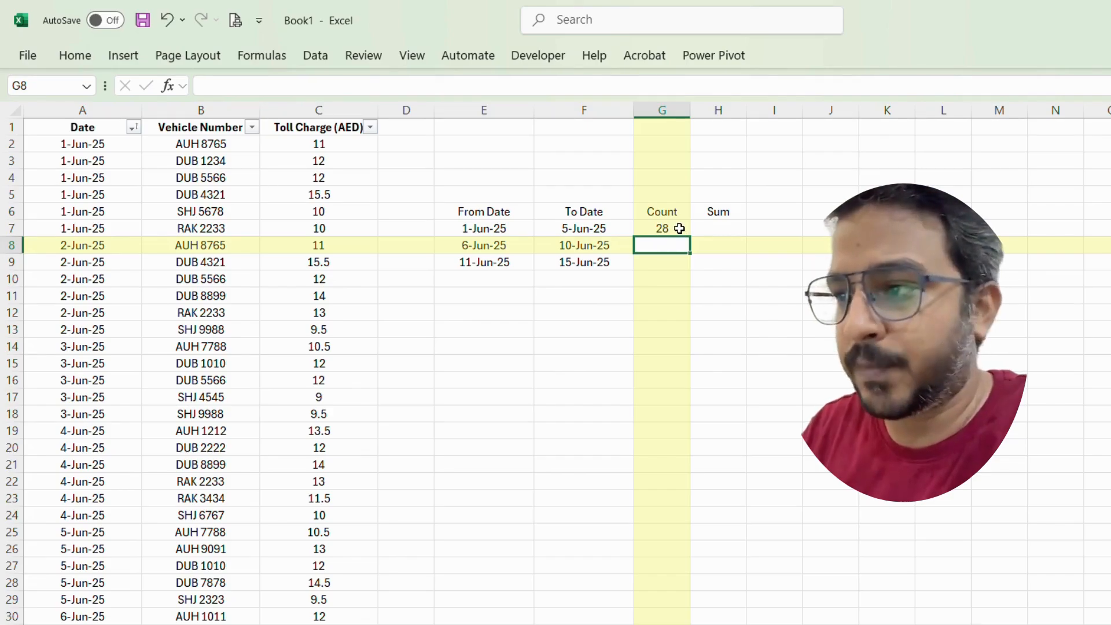
Step: Fill the COUNTIFS formula down from G7 through G9 for the other date ranges
{"action": "left_click_drag", "start_coordinate": [679, 228], "coordinate": [671, 258]}
{"action": "key", "text": "ctrl+d"}
Step: In H7, start a SUMIFS with column C as the sum range and column A with ">="&E7 as the first condition
{"action": "left_click", "coordinate": [723, 234]}
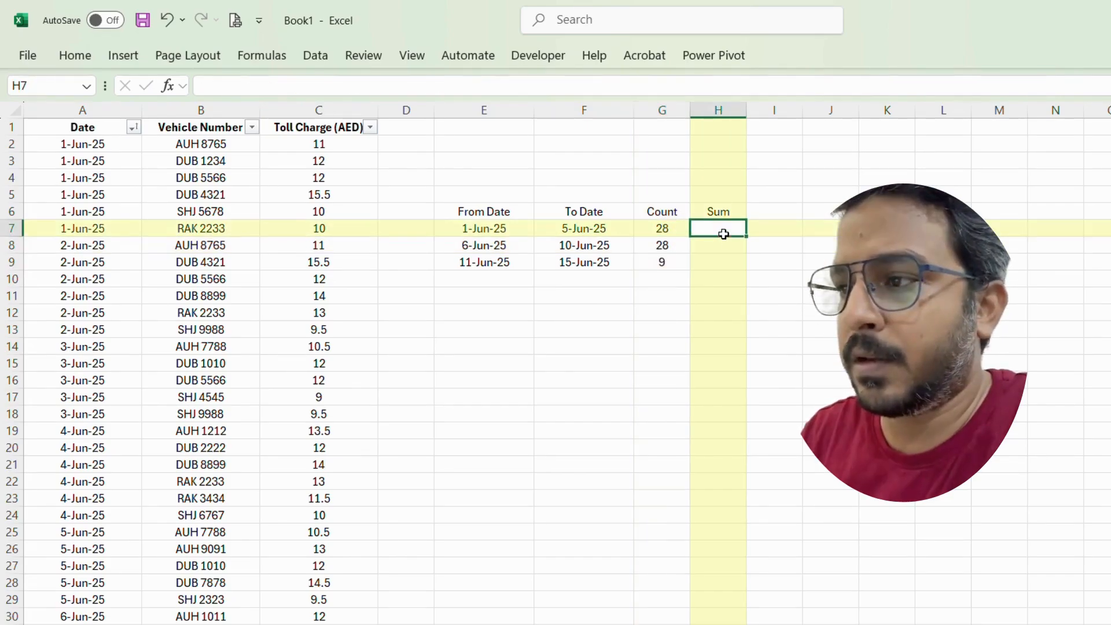
{"action": "type", "text": "=suifs"}
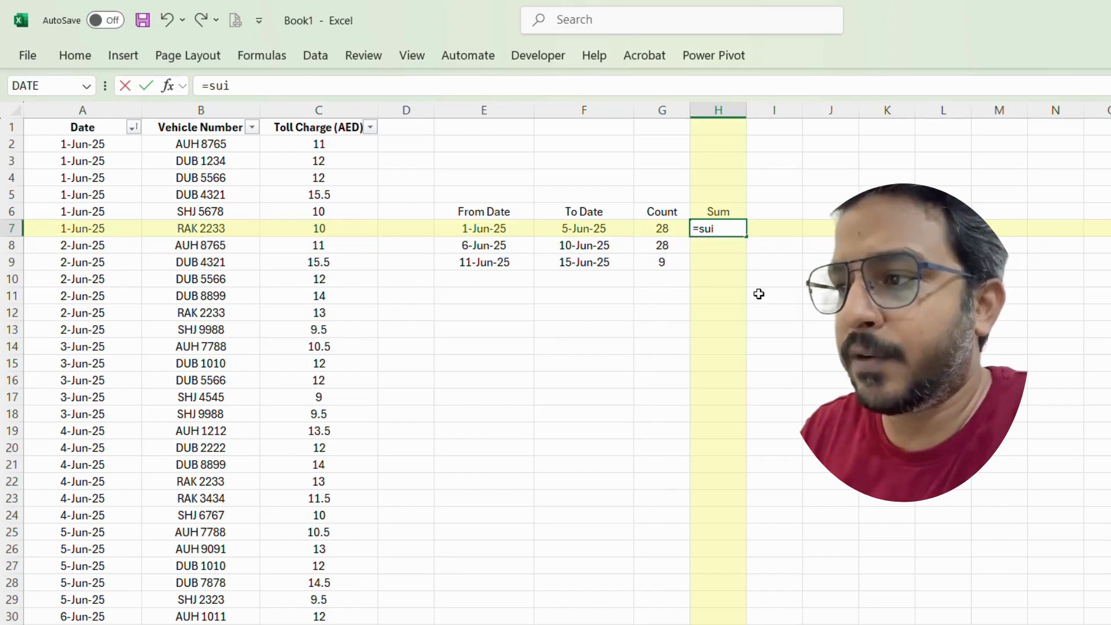
{"action": "key", "text": "BackSpace"}
{"action": "key", "text": "BackSpace"}
{"action": "key", "text": "BackSpace"}
{"action": "key", "text": "BackSpace"}
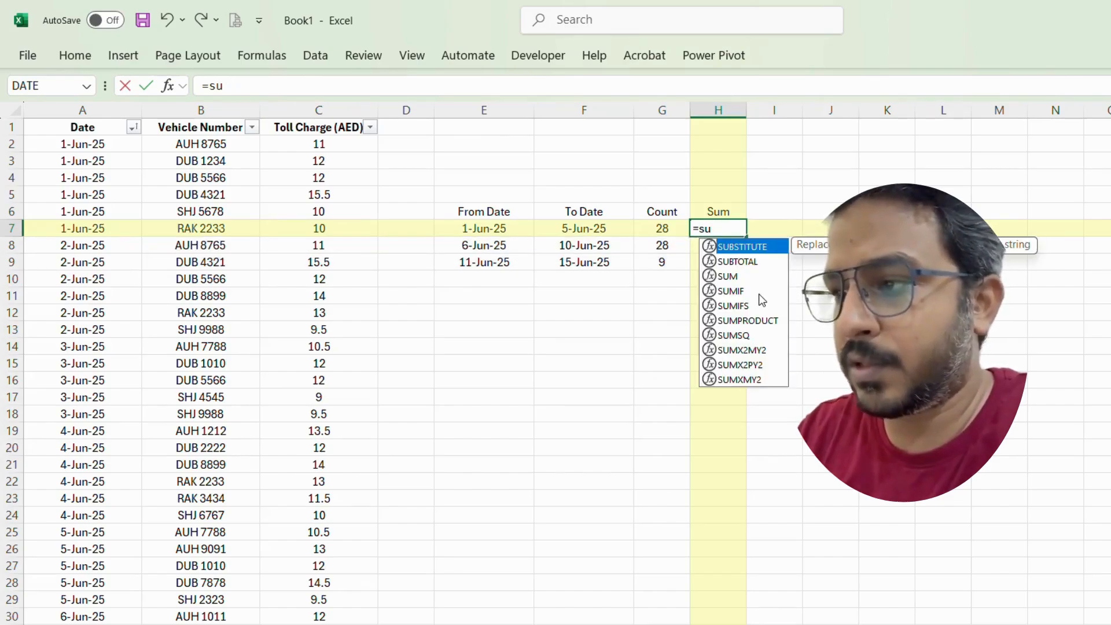
{"action": "type", "text": "mifs"}
{"action": "key", "text": "Tab"}
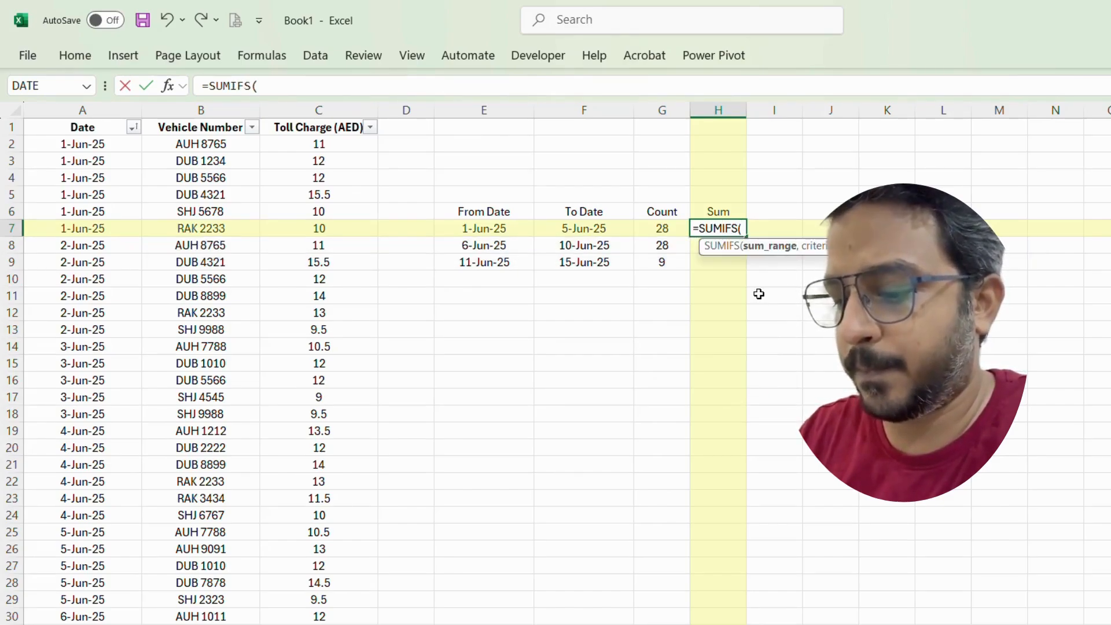
{"action": "left_click", "coordinate": [311, 104]}
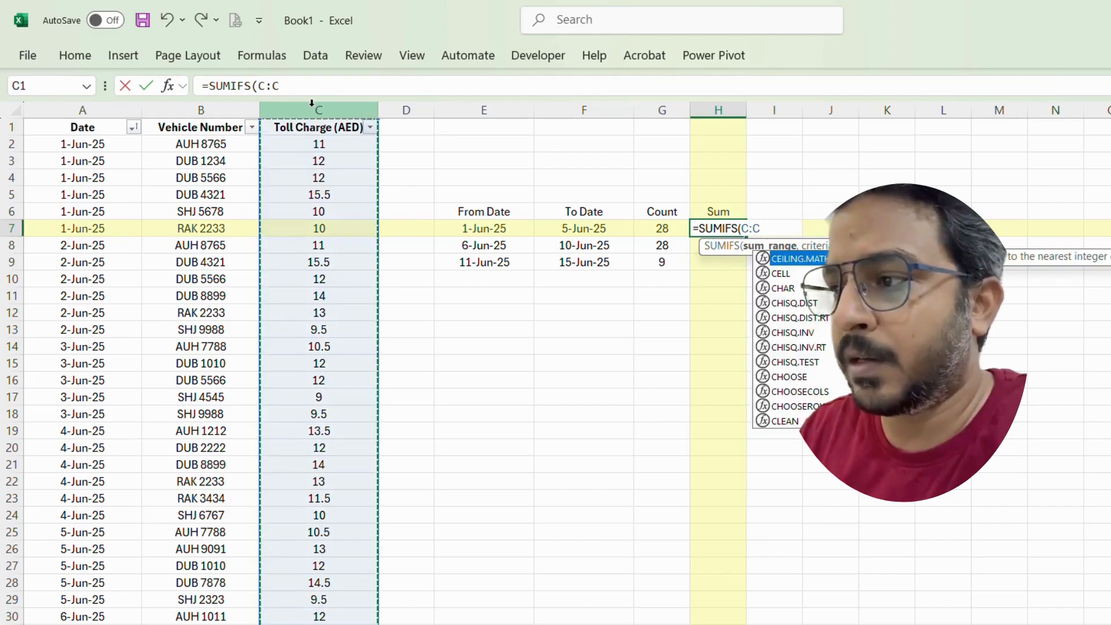
{"action": "type", "text": ","}
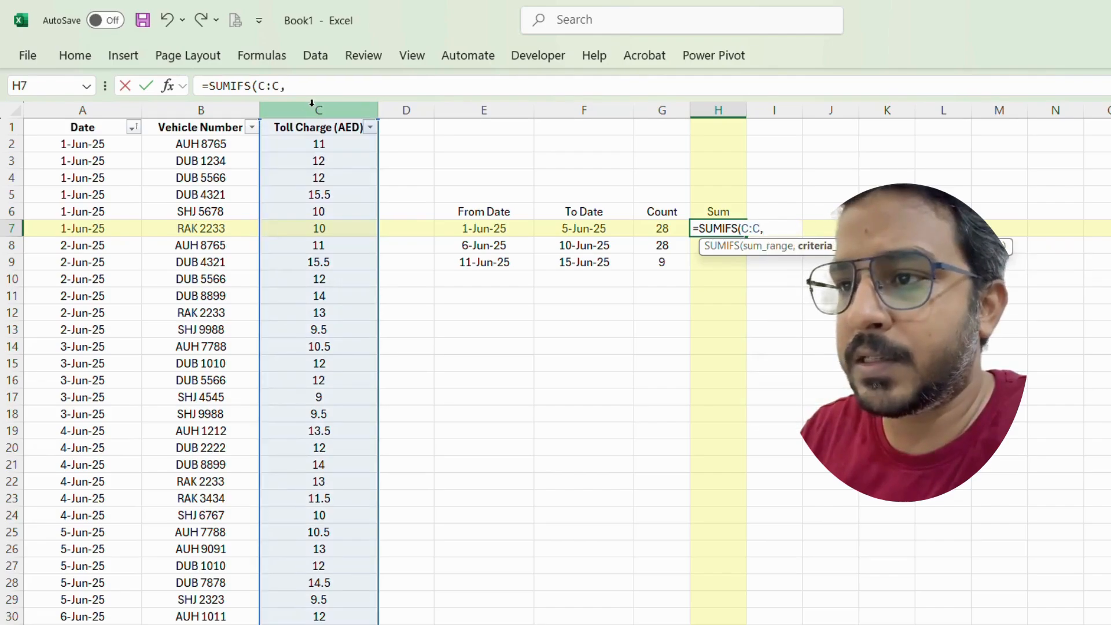
{"action": "left_click", "coordinate": [90, 110]}
{"action": "type", "text": ",\">=\"&"}
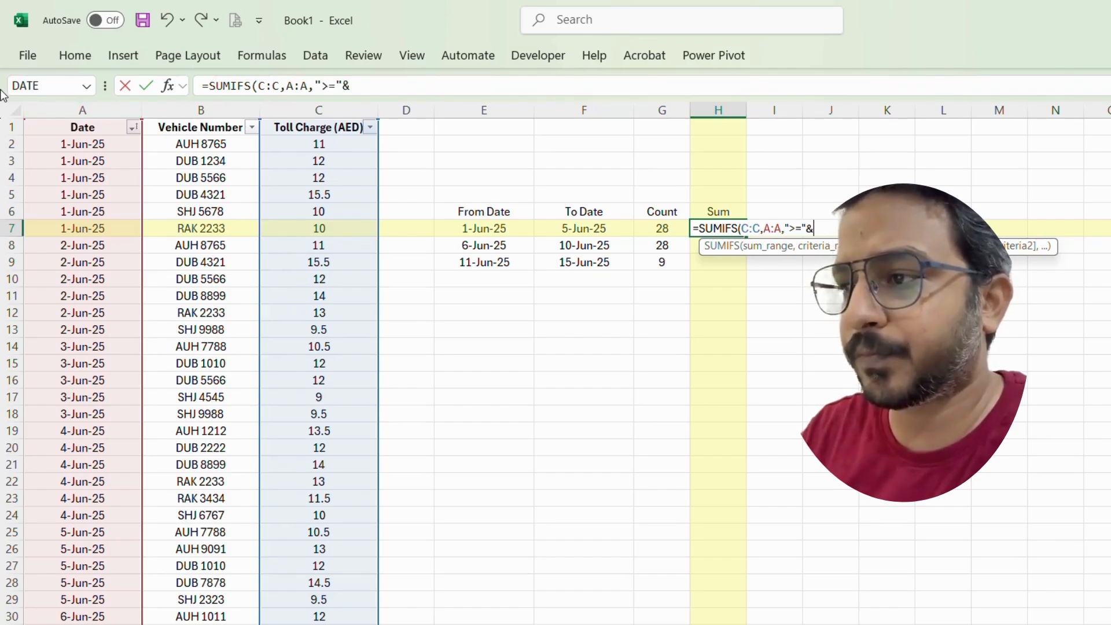
{"action": "left_click", "coordinate": [507, 228]}
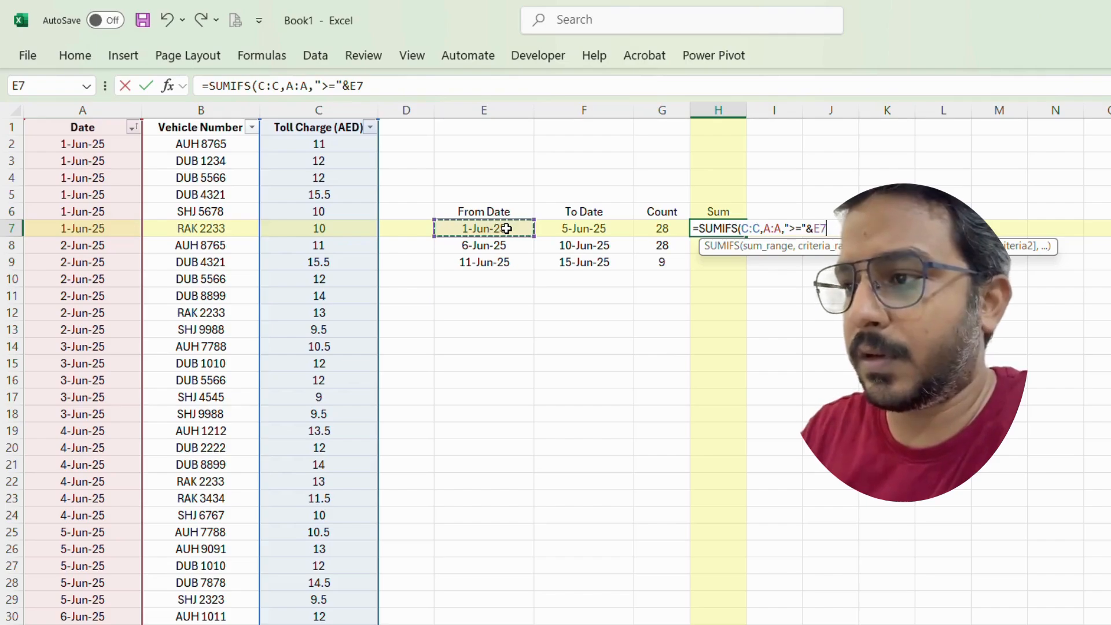
{"action": "type", "text": ","}
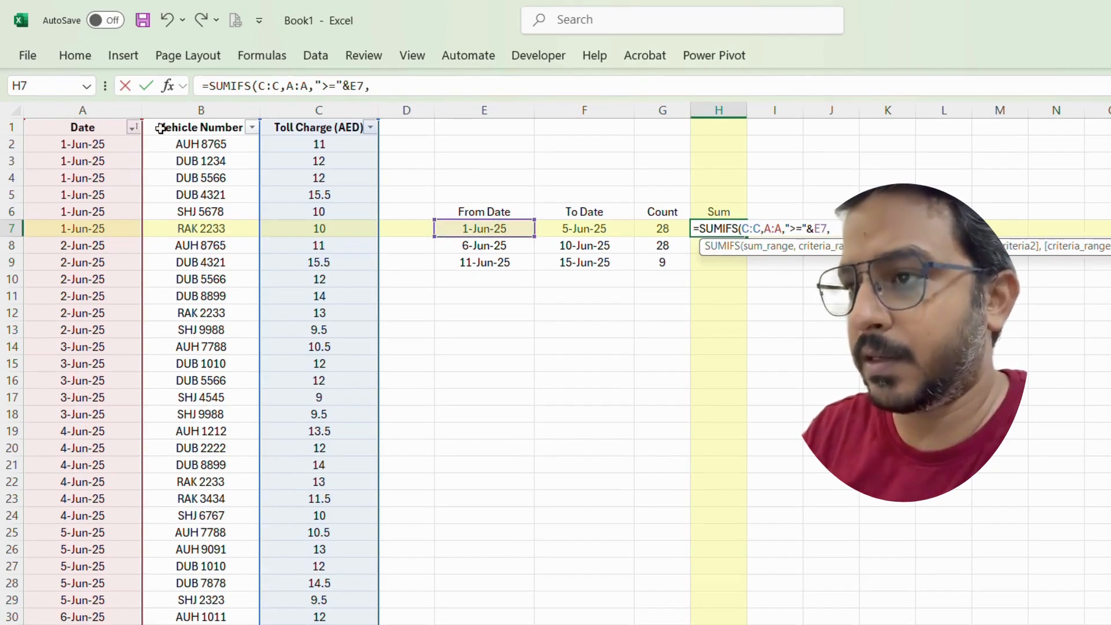
Step: Add column A with "<="&F7 as the second condition and confirm =SUMIFS(C:C,A:A,">="&E7,A:A,"<="&F7)
{"action": "left_click", "coordinate": [83, 107]}
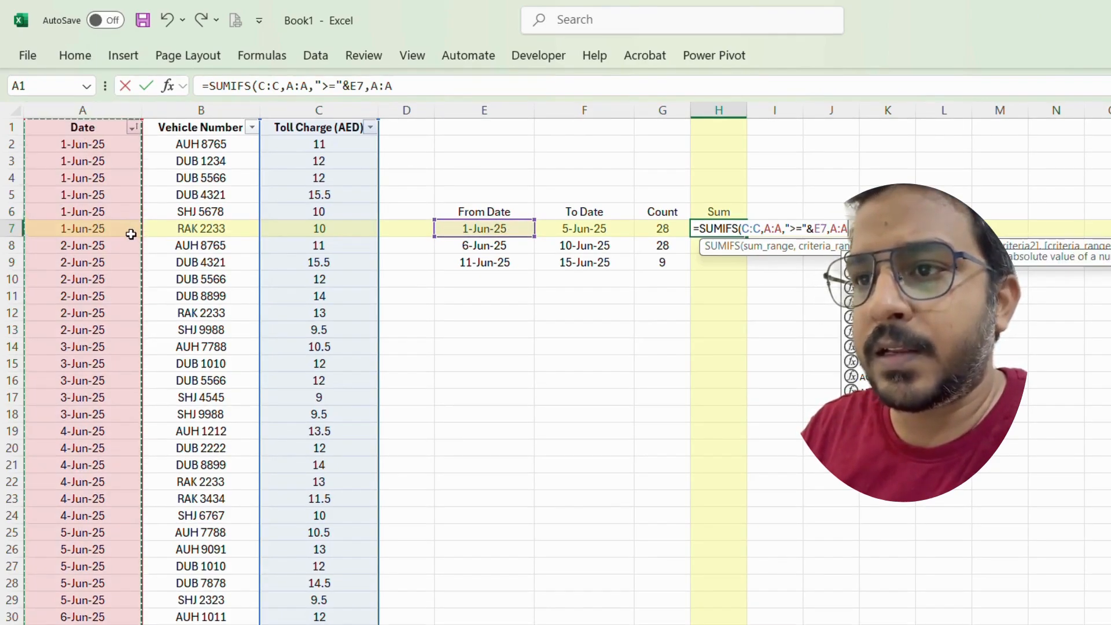
{"action": "type", "text": ",\"<=\"&"}
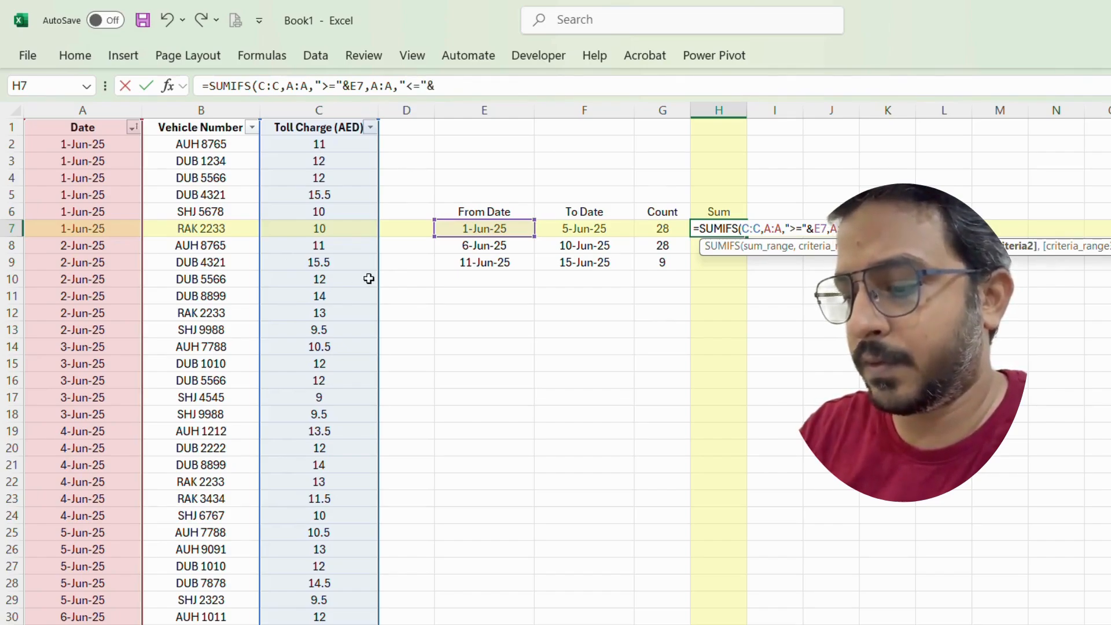
{"action": "left_click", "coordinate": [606, 223]}
{"action": "type", "text": ")"}
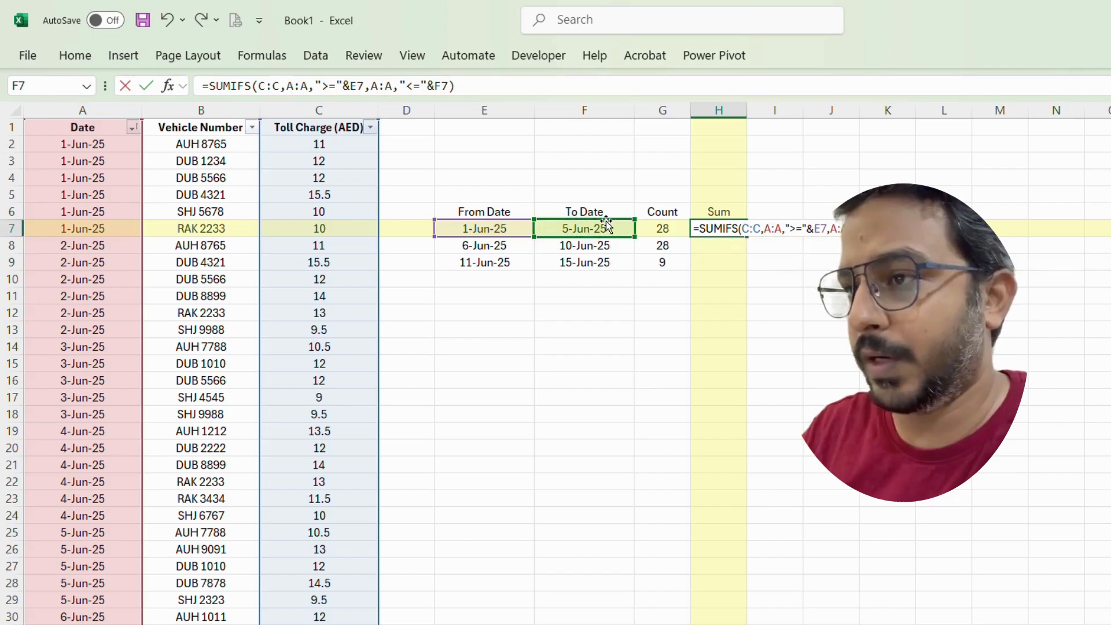
{"action": "key", "text": "Return"}
Step: Fill the SUMIFS formula down from H7 through H9
{"action": "left_click", "coordinate": [723, 230]}
{"action": "left_click_drag", "start_coordinate": [724, 229], "coordinate": [722, 256]}
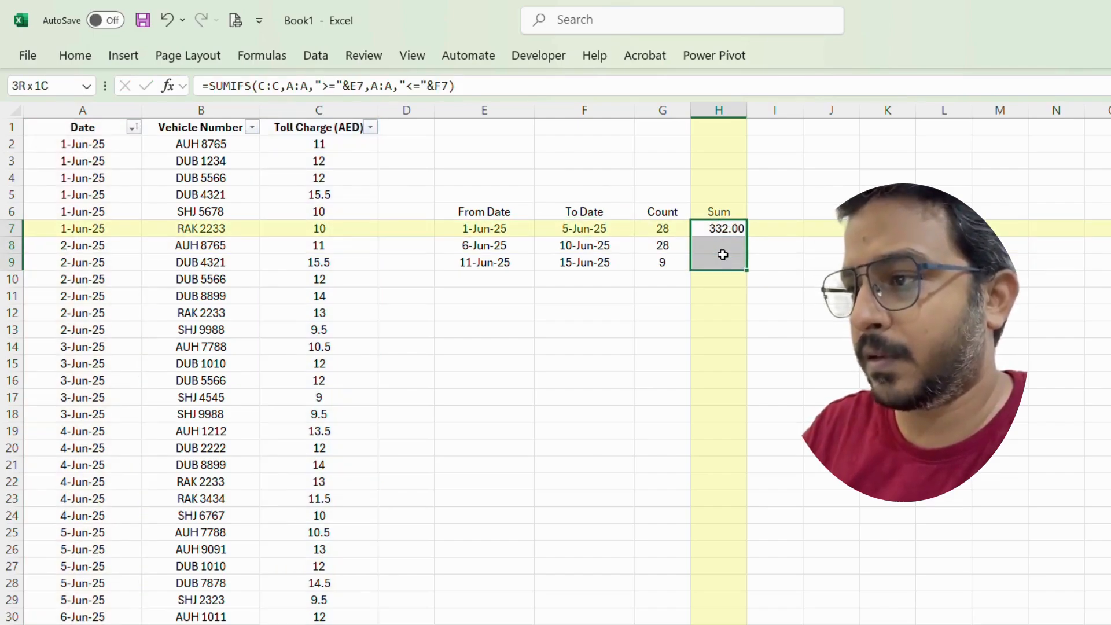
{"action": "key", "text": "ctrl+d"}
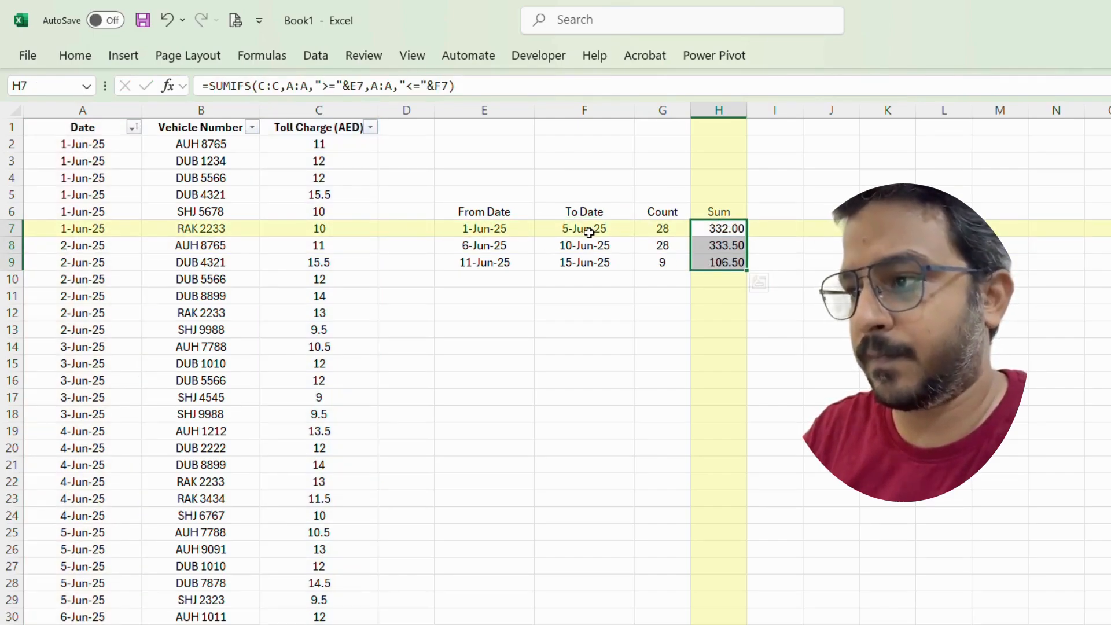
Step: Select the toll charges in C2:C29 to check their total against the first range's sum
{"action": "left_click_drag", "start_coordinate": [289, 143], "coordinate": [293, 597]}
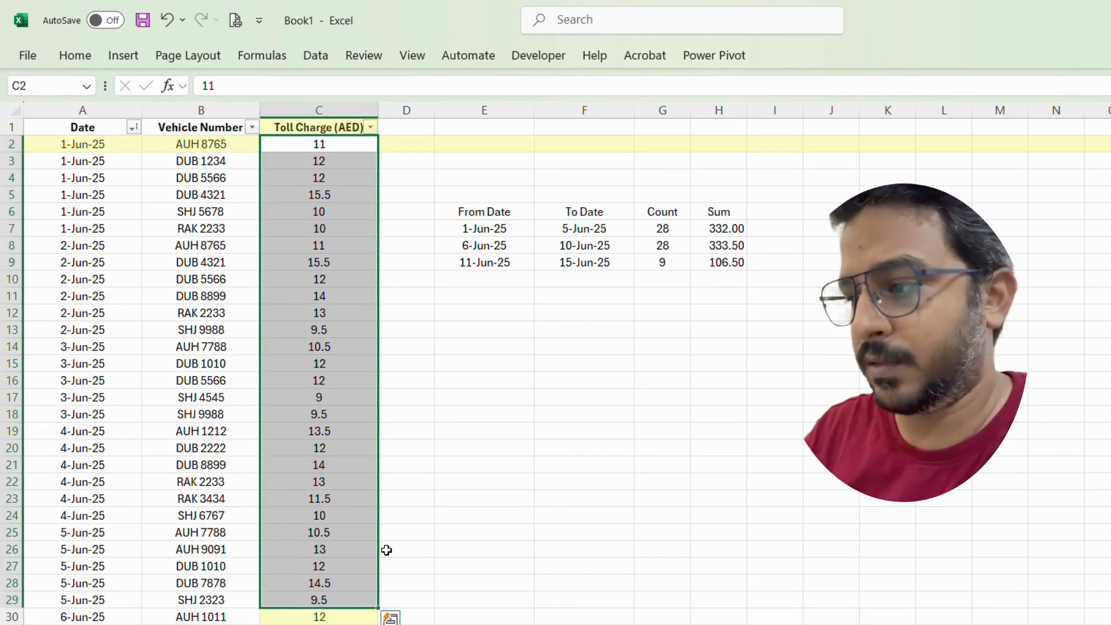